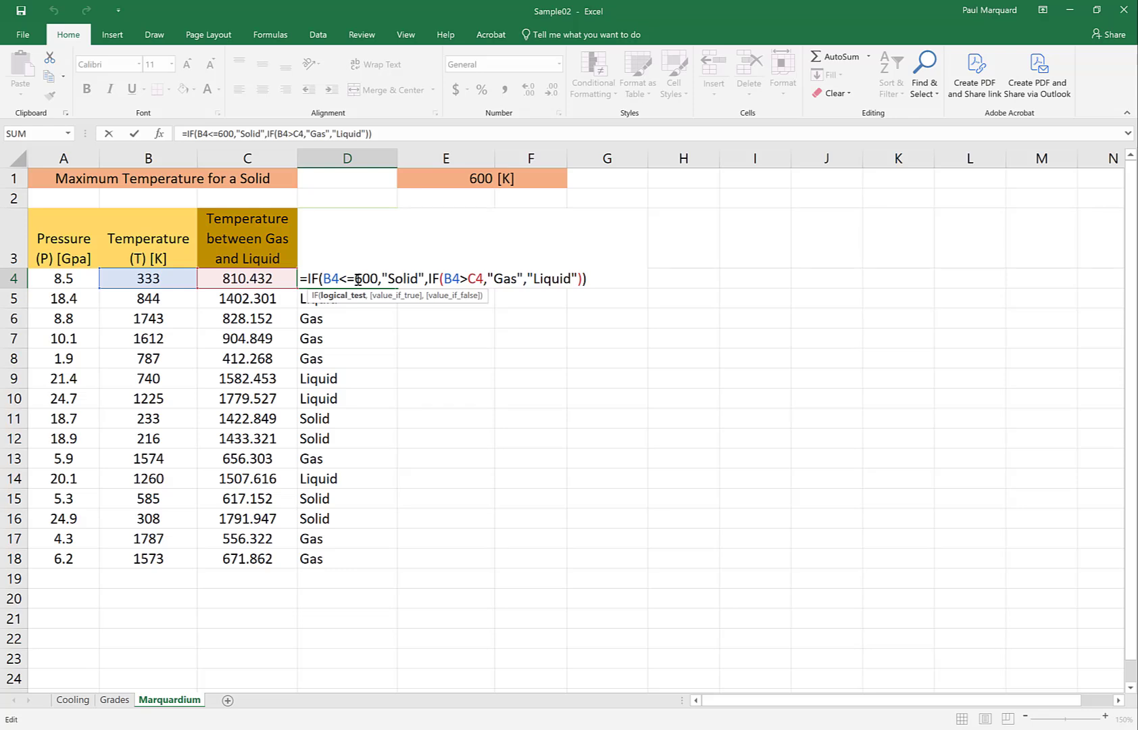
{"action": "left_click", "coordinate": [471, 179]}
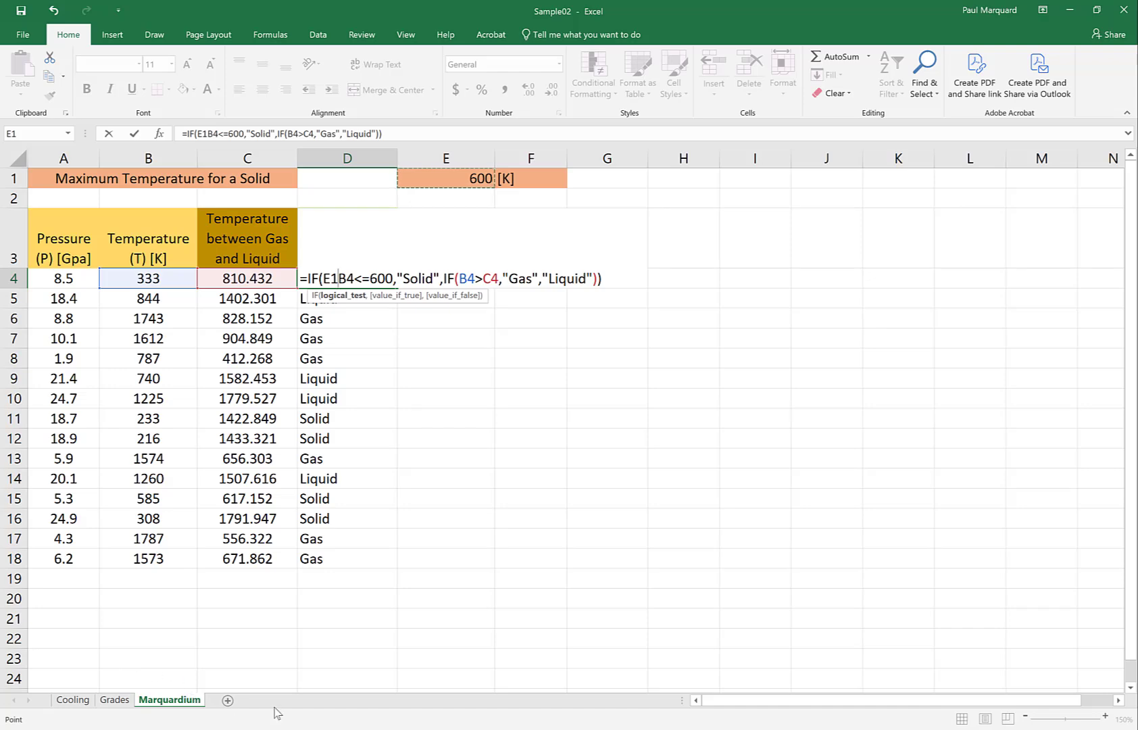
{"action": "left_click", "coordinate": [390, 729]}
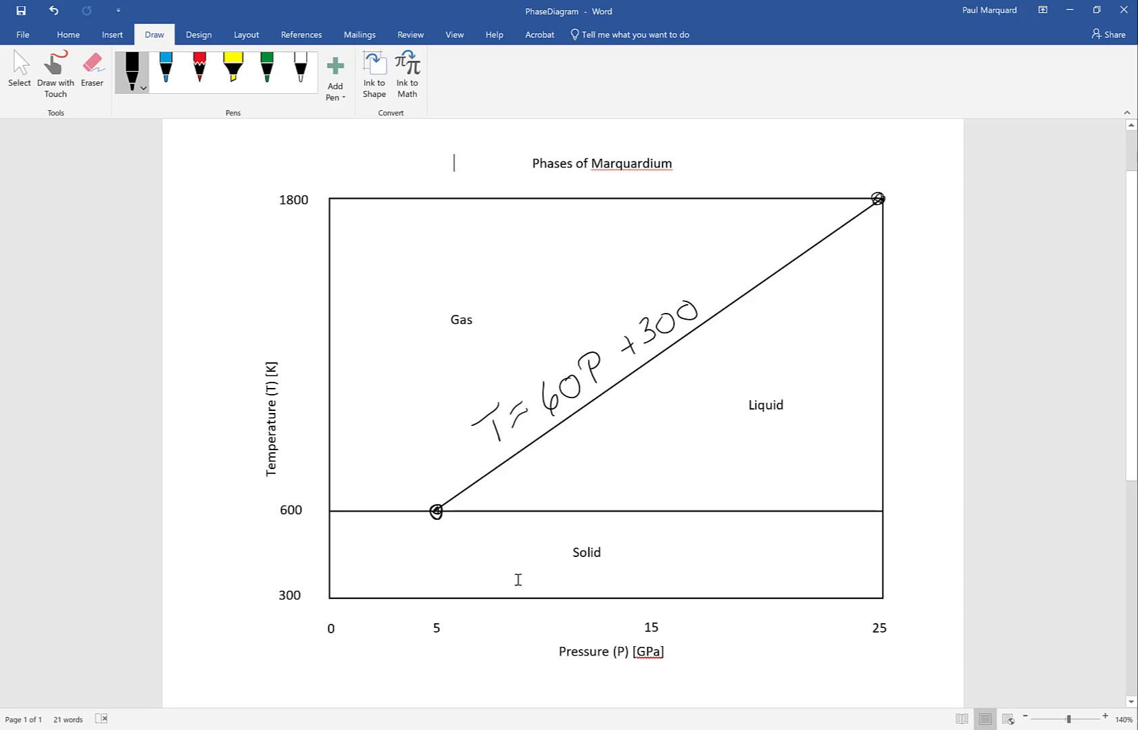
{"action": "key", "text": "alt+Tab"}
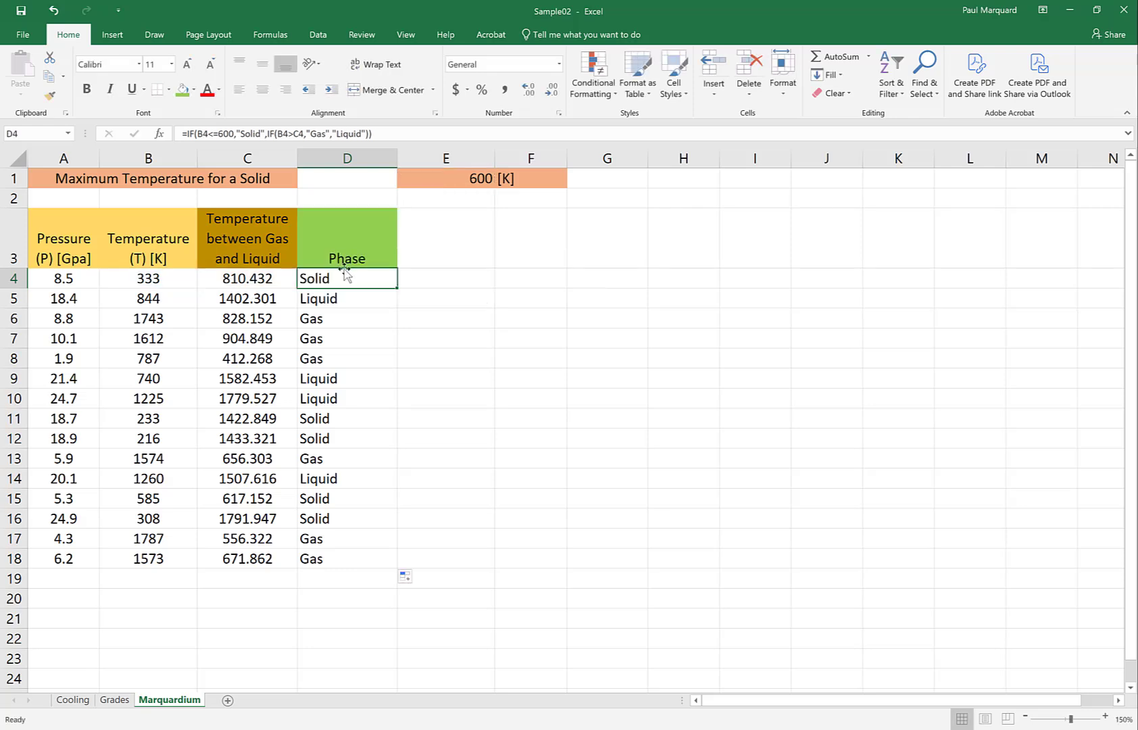
- Replace the constant 600 in the D4 formula with a reference to cell E1
{"action": "left_click", "coordinate": [222, 133]}
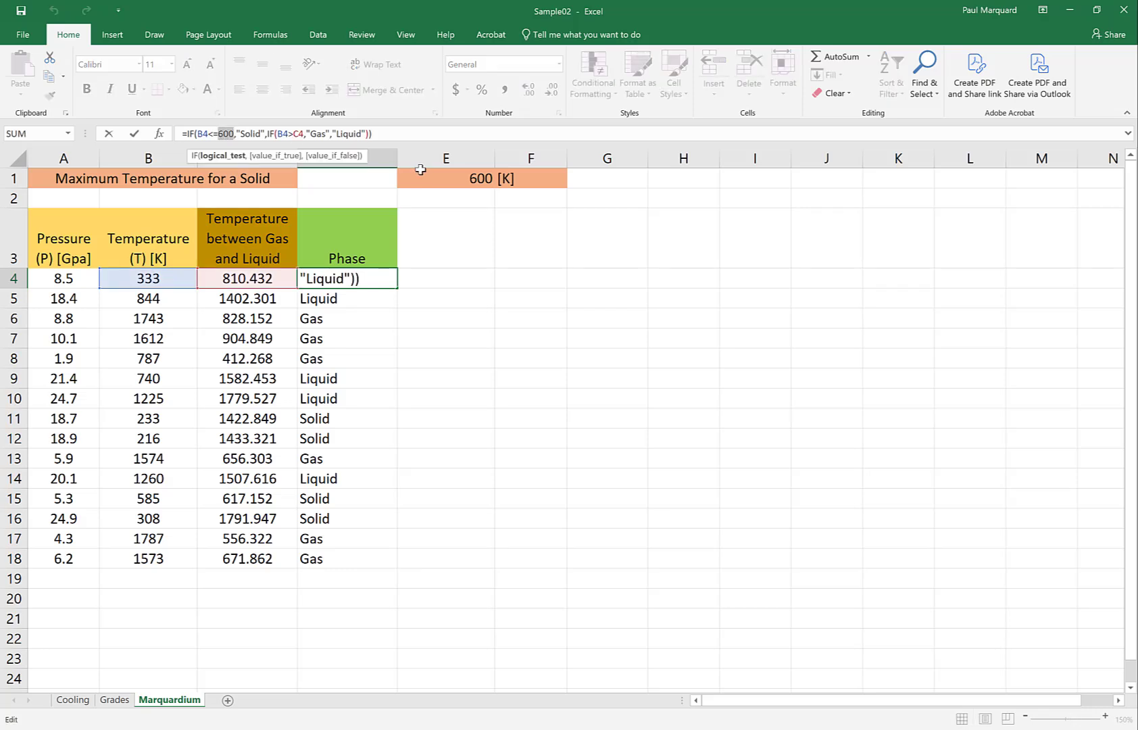
{"action": "left_click", "coordinate": [466, 177]}
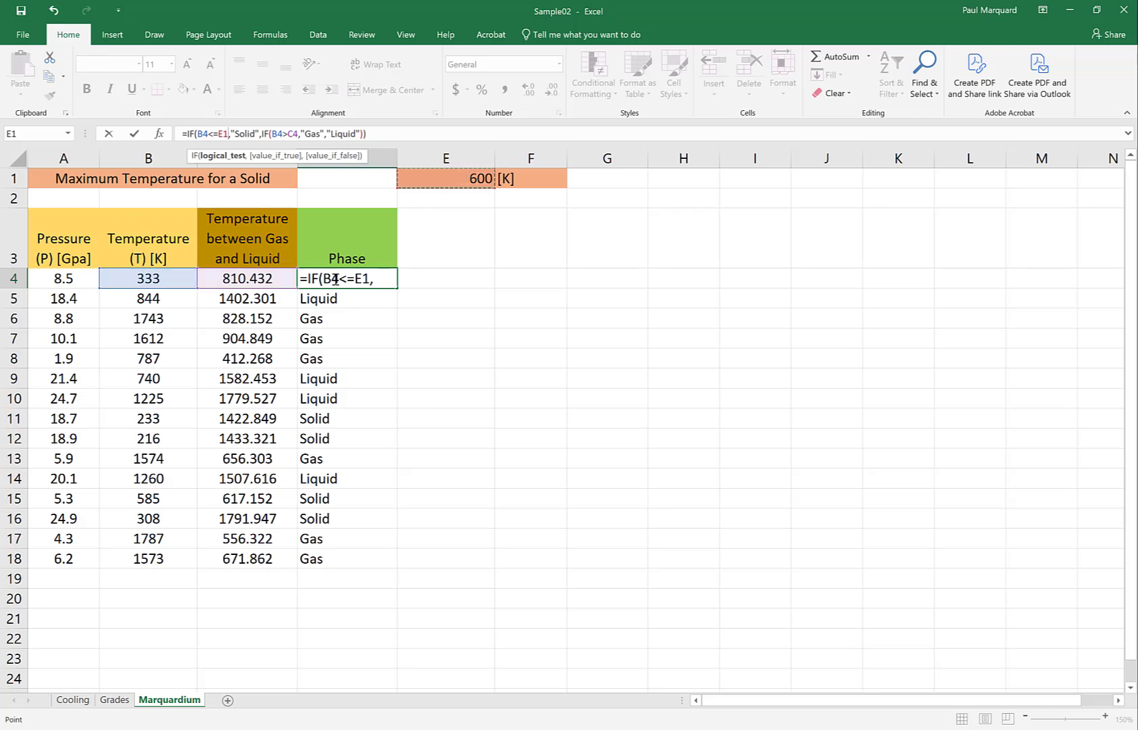
{"action": "key", "text": "Return"}
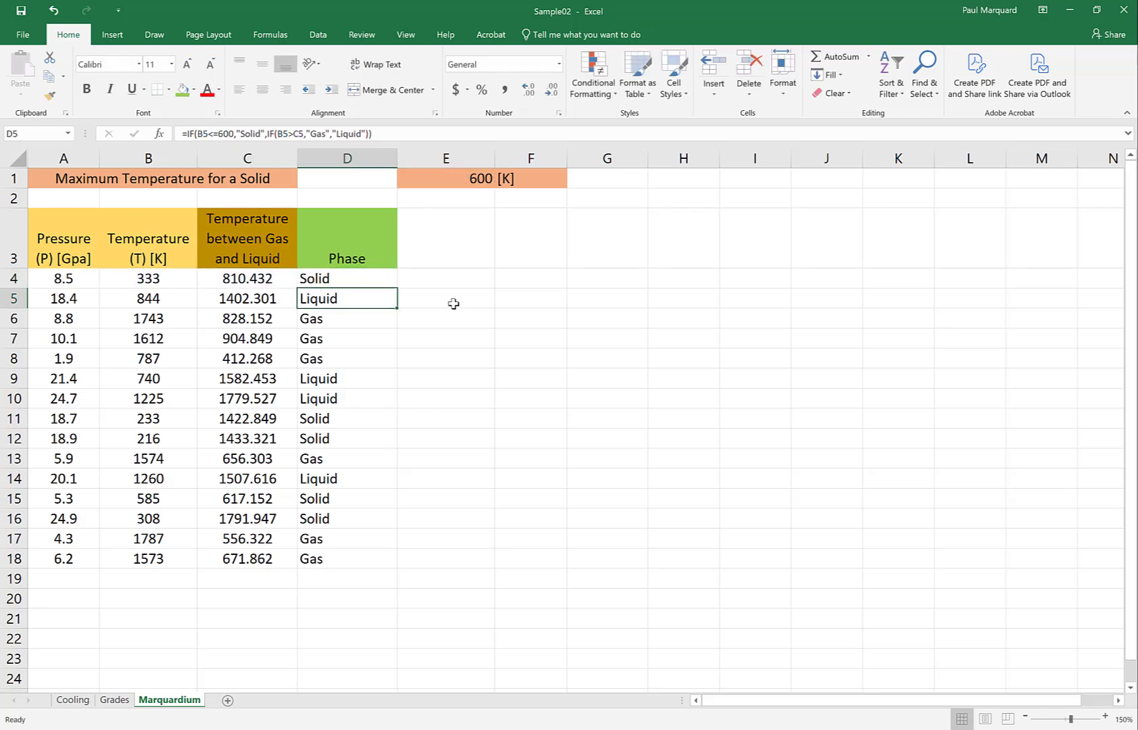
{"action": "key", "text": "Up"}
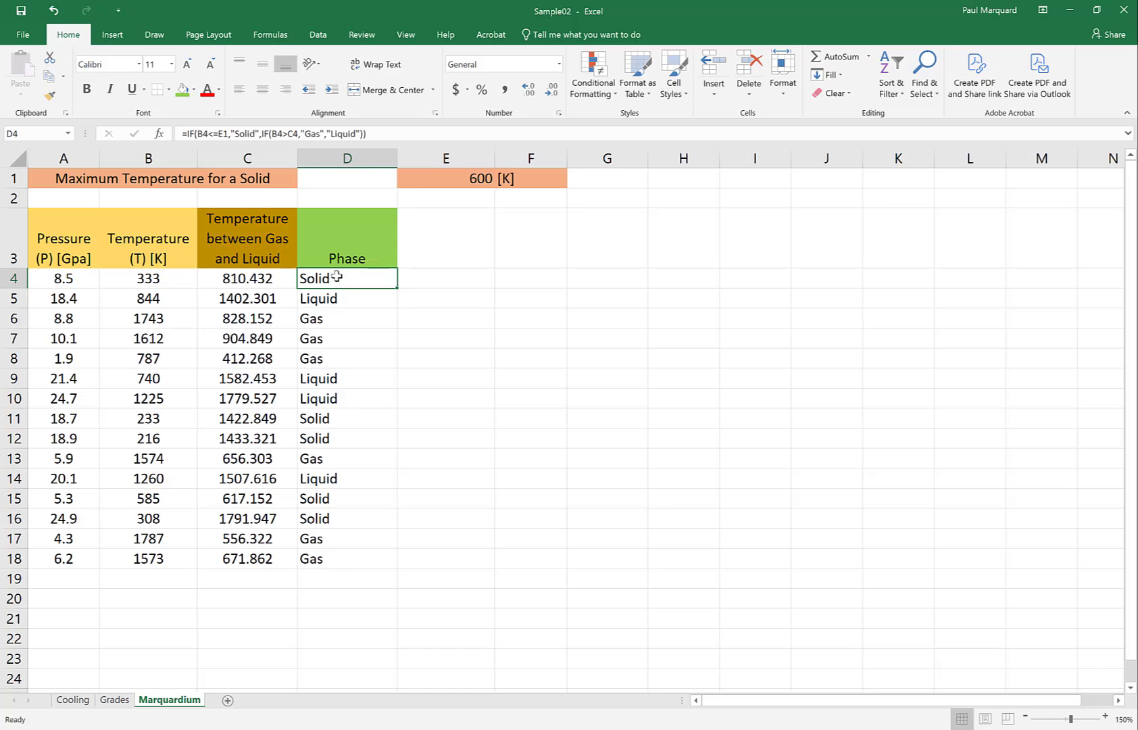
- Compare the maximum temperature condition in the D4 formula with the formulas in the Phase cells below it
{"action": "key", "text": "Down"}
{"action": "key", "text": "Down"}
{"action": "key", "text": "Up"}
{"action": "key", "text": "Up"}
{"action": "key", "text": "Down"}
{"action": "key", "text": "Down"}
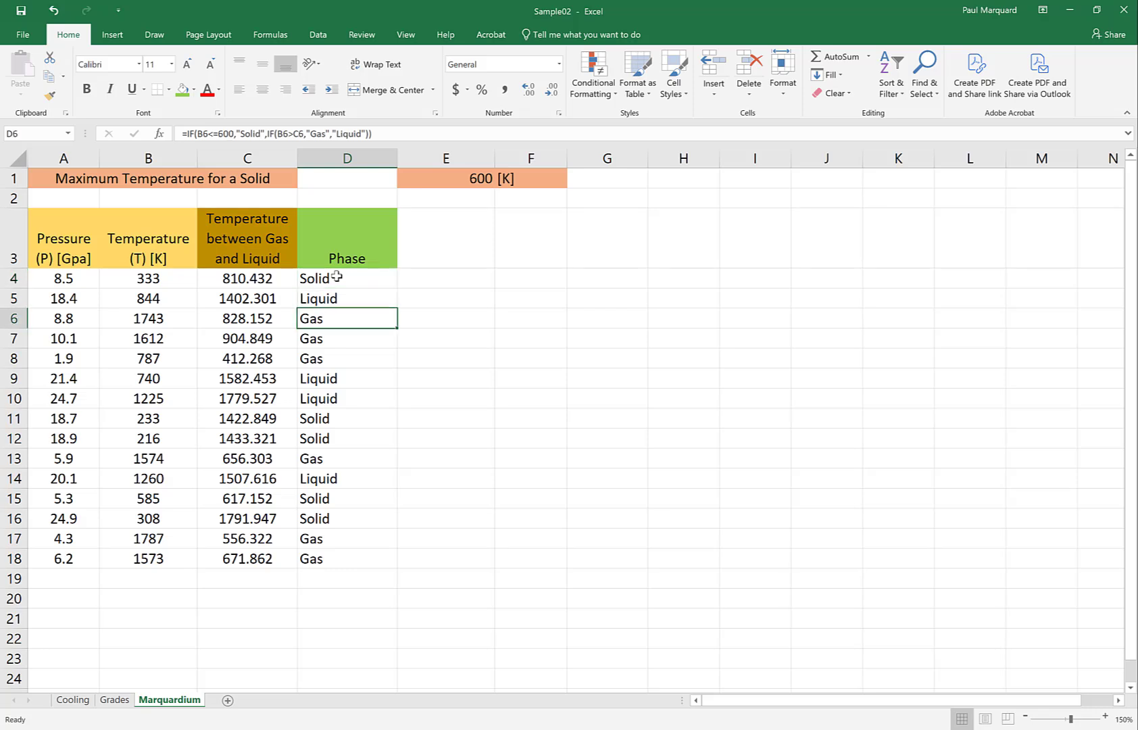
{"action": "key", "text": "Up"}
{"action": "key", "text": "Up"}
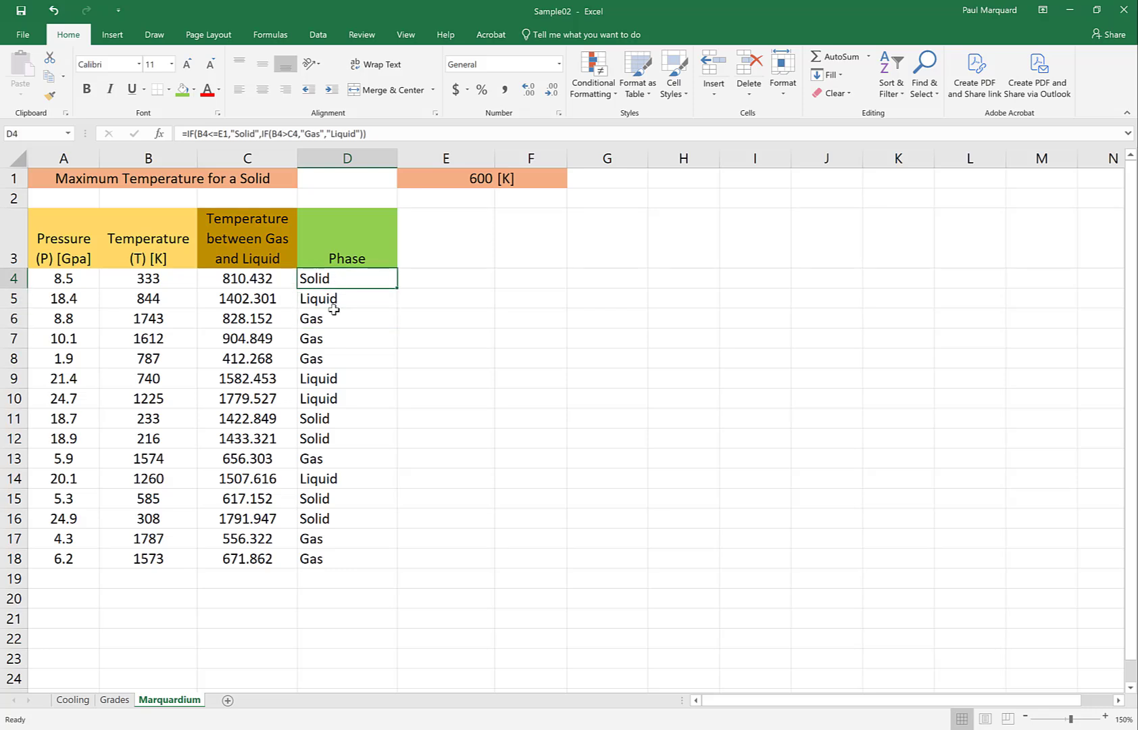
{"action": "key", "text": "Down"}
{"action": "key", "text": "Down"}
{"action": "key", "text": "Down"}
{"action": "key", "text": "Down"}
{"action": "key", "text": "Up"}
{"action": "key", "text": "Up"}
{"action": "key", "text": "Up"}
{"action": "key", "text": "Up"}
- Fill the D4 formula down through D18 and check which cell each copied formula references for the maximum temperature
{"action": "left_click_drag", "start_coordinate": [398, 290], "coordinate": [402, 569]}
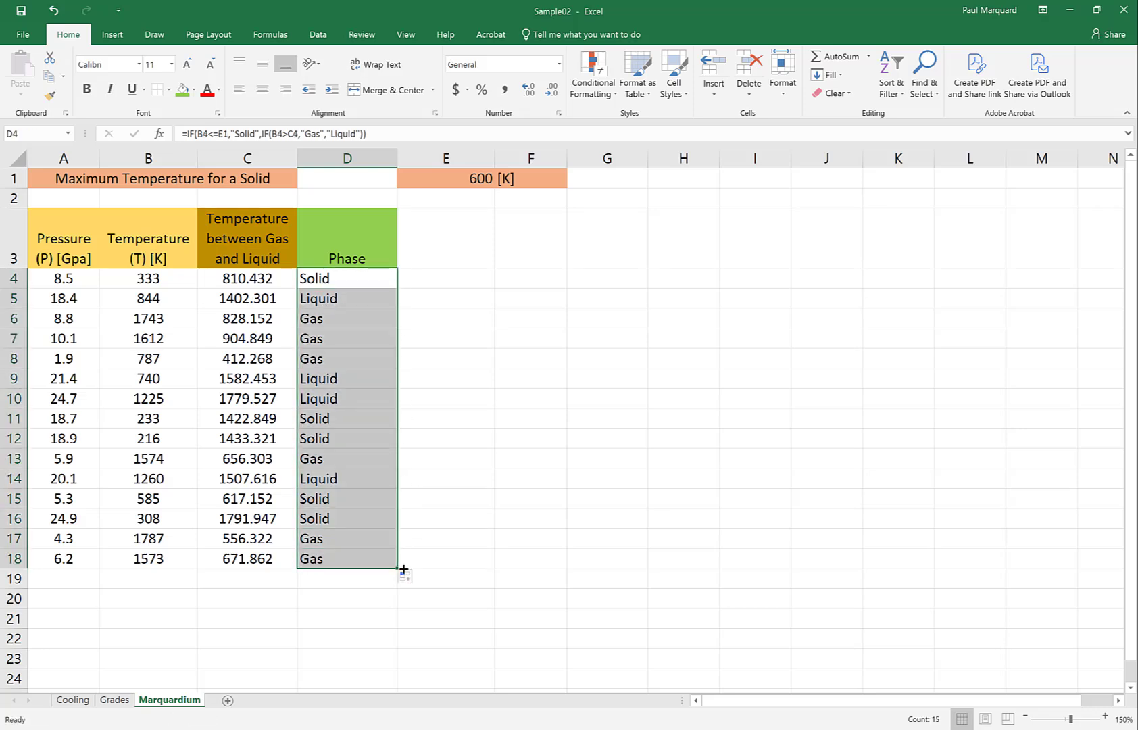
{"action": "left_click", "coordinate": [320, 279]}
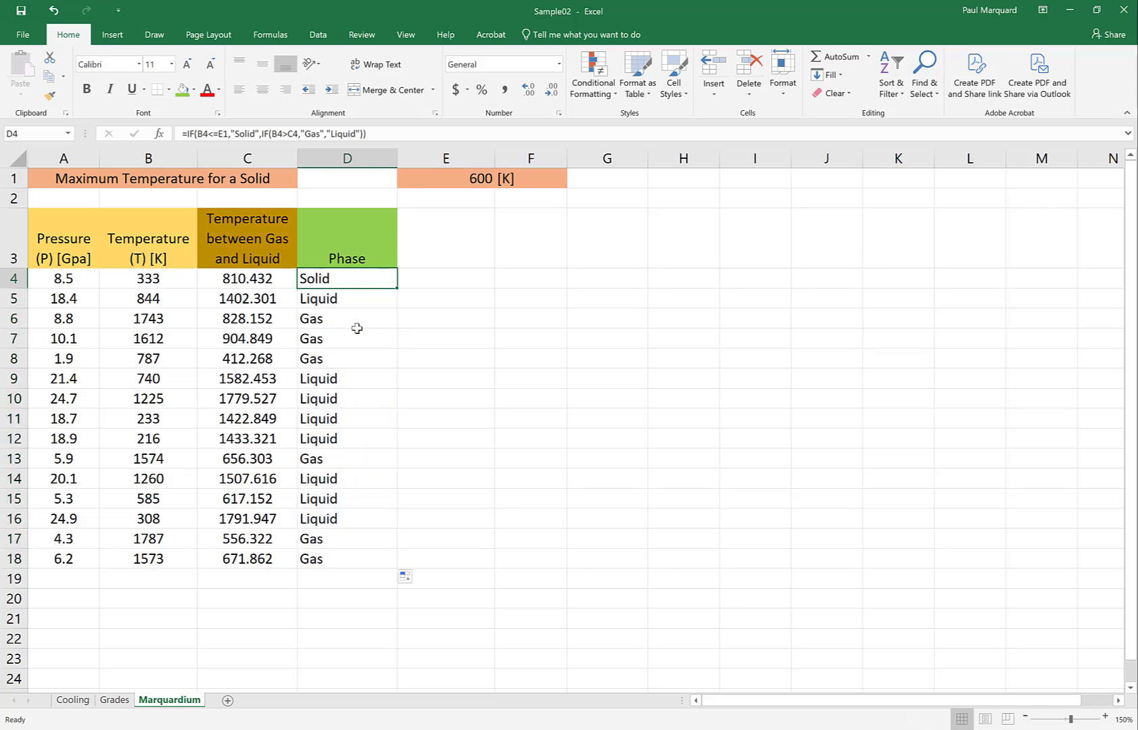
{"action": "key", "text": "Down"}
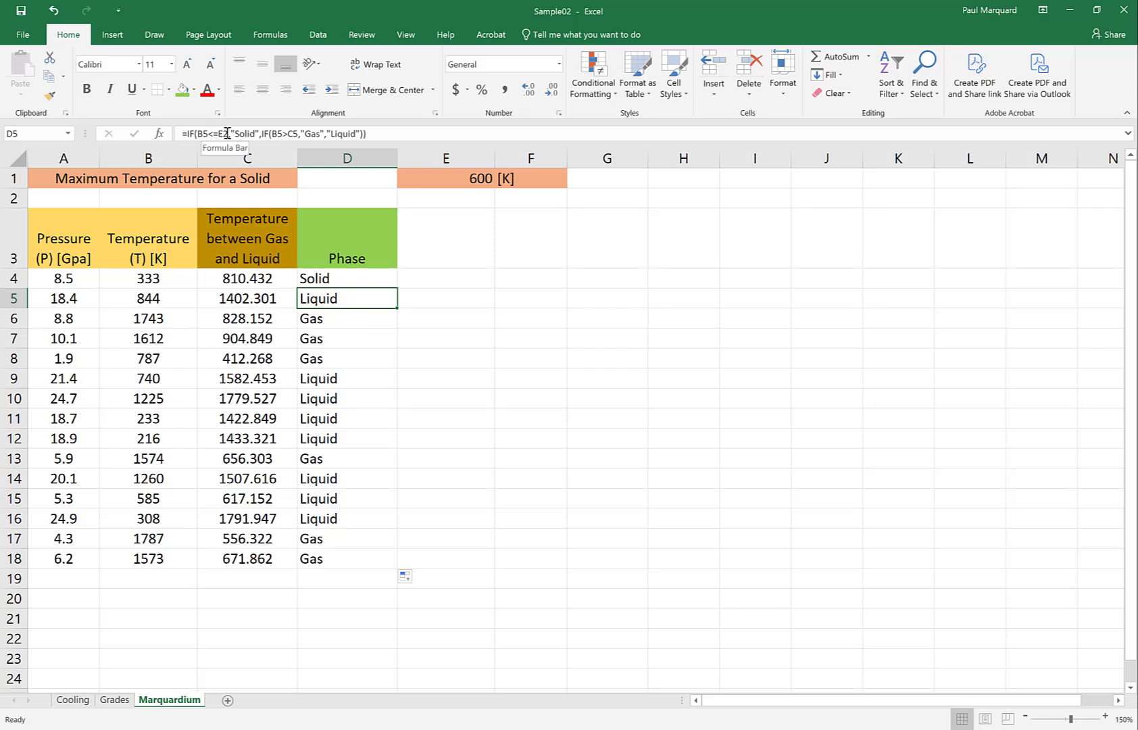
{"action": "key", "text": "Down"}
{"action": "key", "text": "Down"}
{"action": "key", "text": "Down"}
{"action": "key", "text": "Down"}
{"action": "key", "text": "Down"}
{"action": "key", "text": "Down"}
{"action": "key", "text": "Down"}
{"action": "key", "text": "Up"}
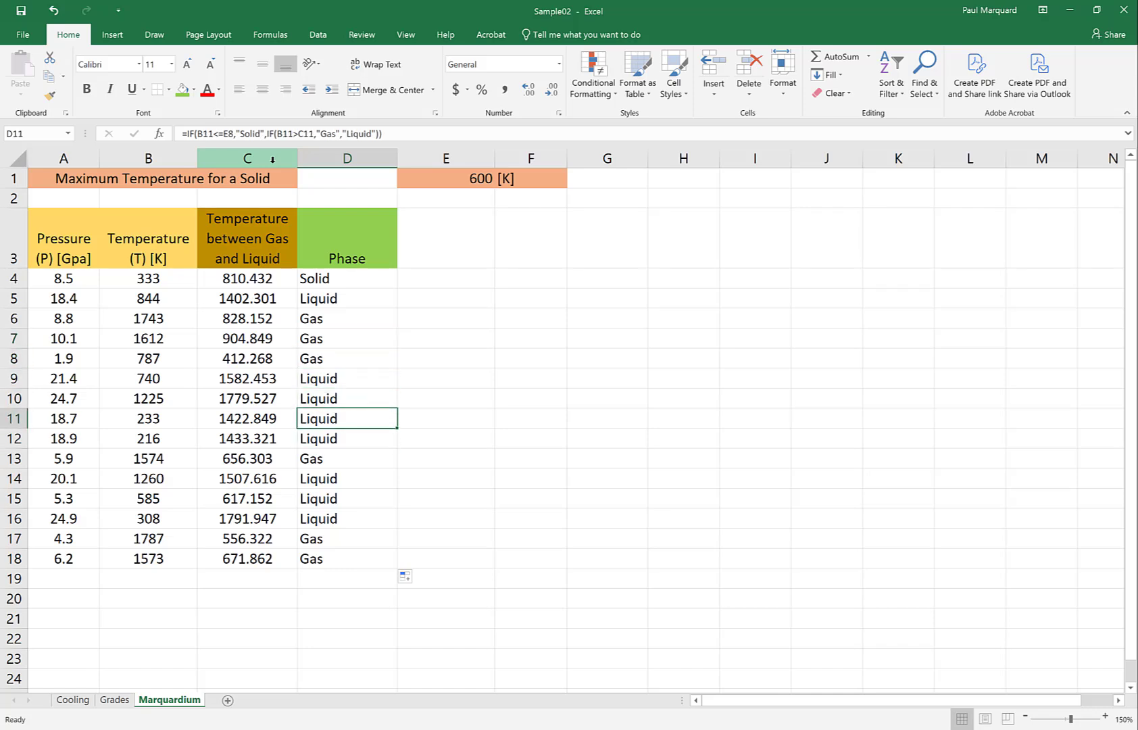
{"action": "key", "text": "Up"}
{"action": "key", "text": "Up"}
{"action": "key", "text": "Up"}
{"action": "key", "text": "Up"}
{"action": "key", "text": "Up"}
{"action": "key", "text": "Up"}
{"action": "key", "text": "Up"}
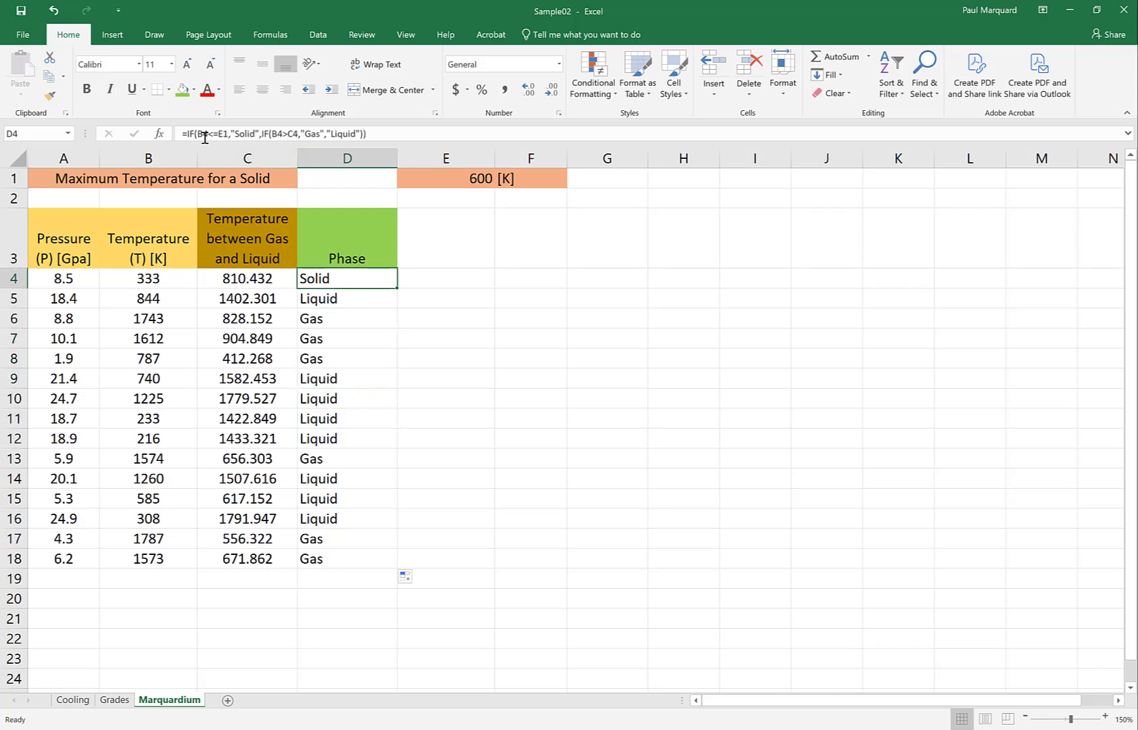
- Change the E1 reference in the D4 formula to E$1 and fill the formula down through D18
{"action": "left_click", "coordinate": [218, 133]}
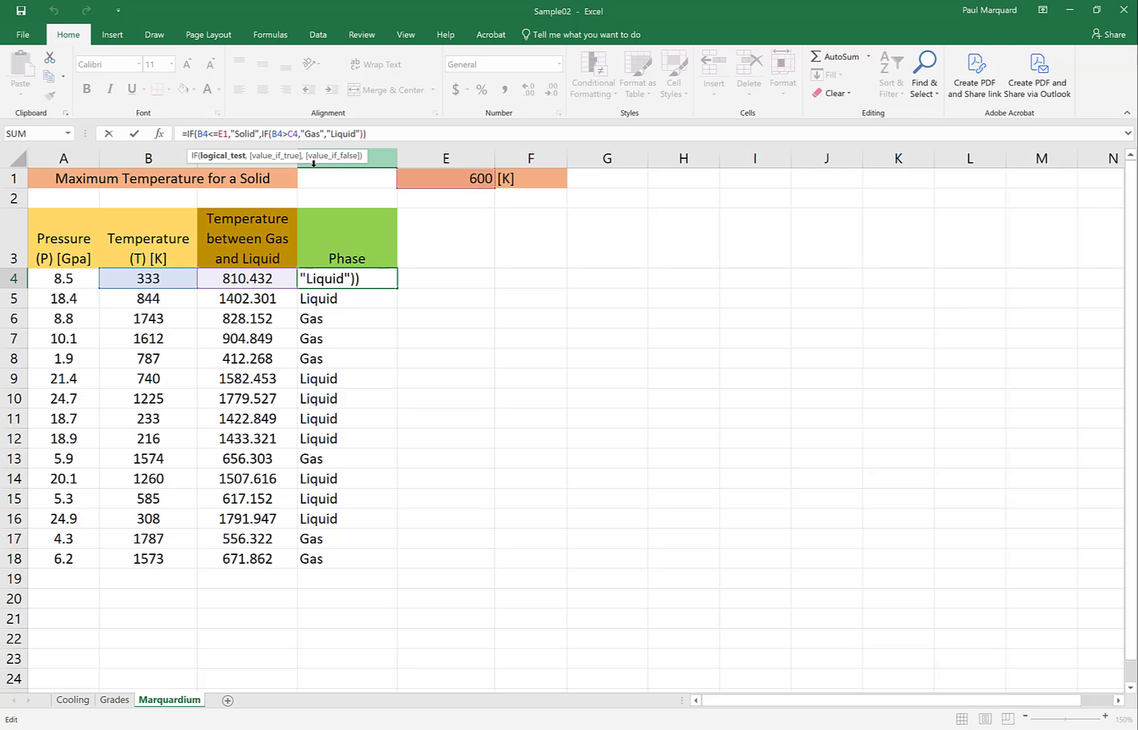
{"action": "key", "text": "Right"}
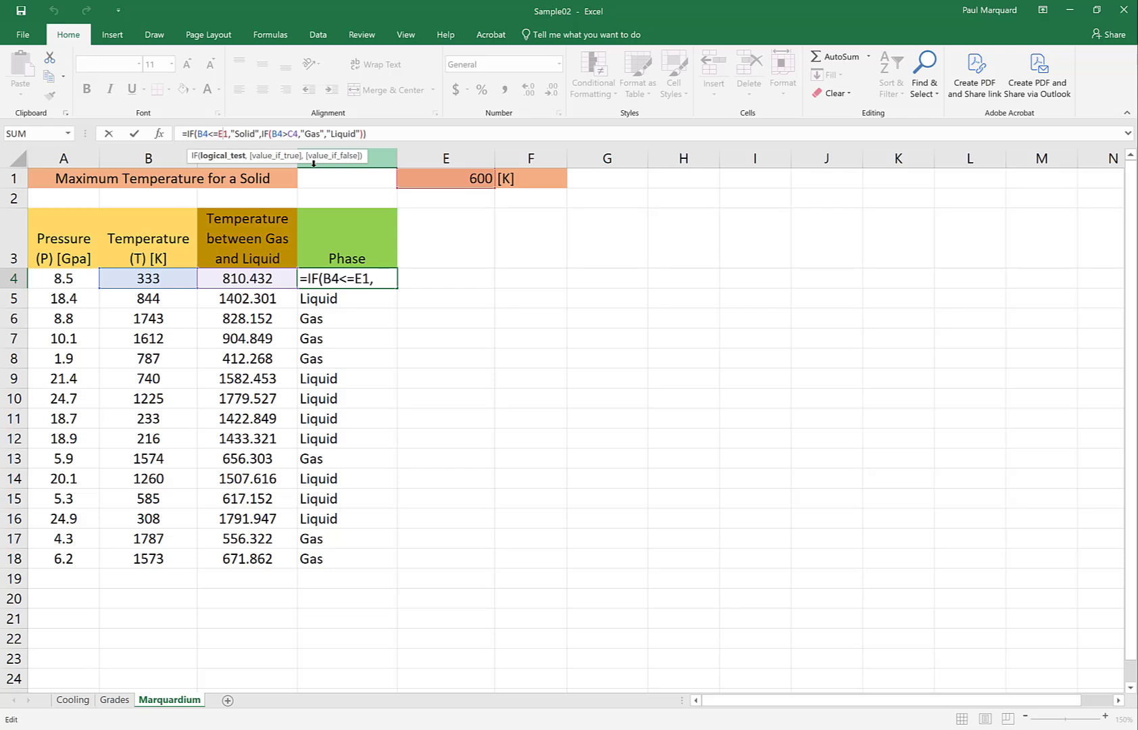
{"action": "type", "text": "$"}
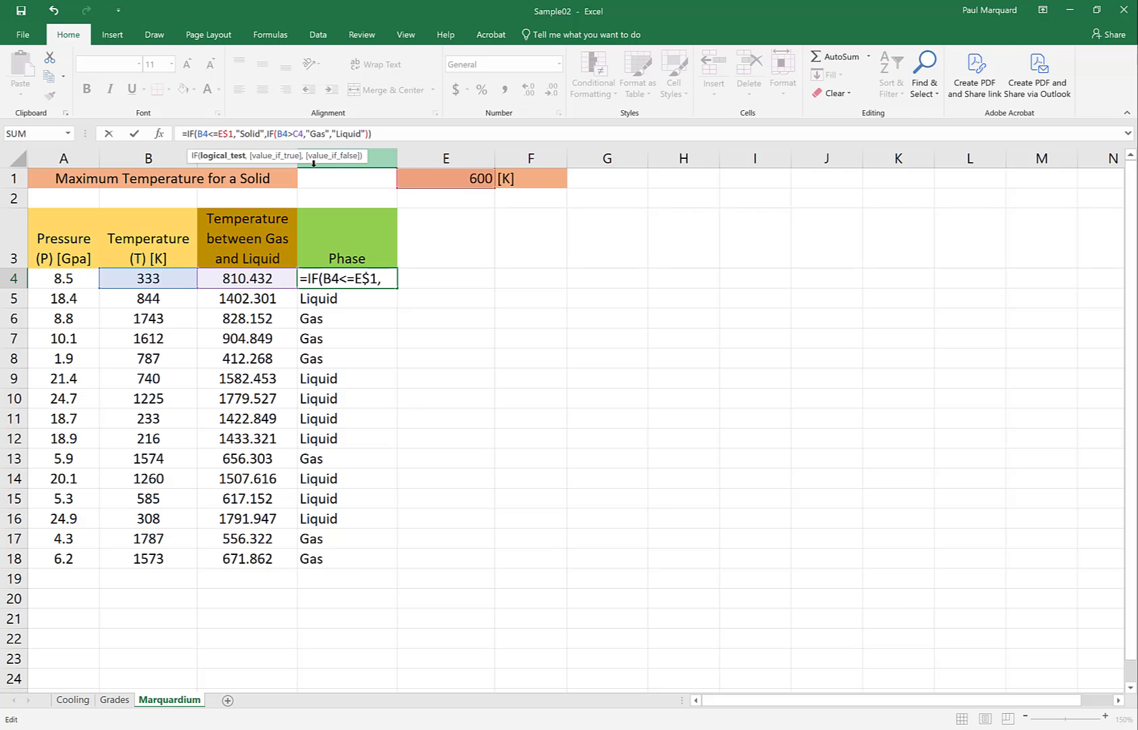
{"action": "key", "text": "Return"}
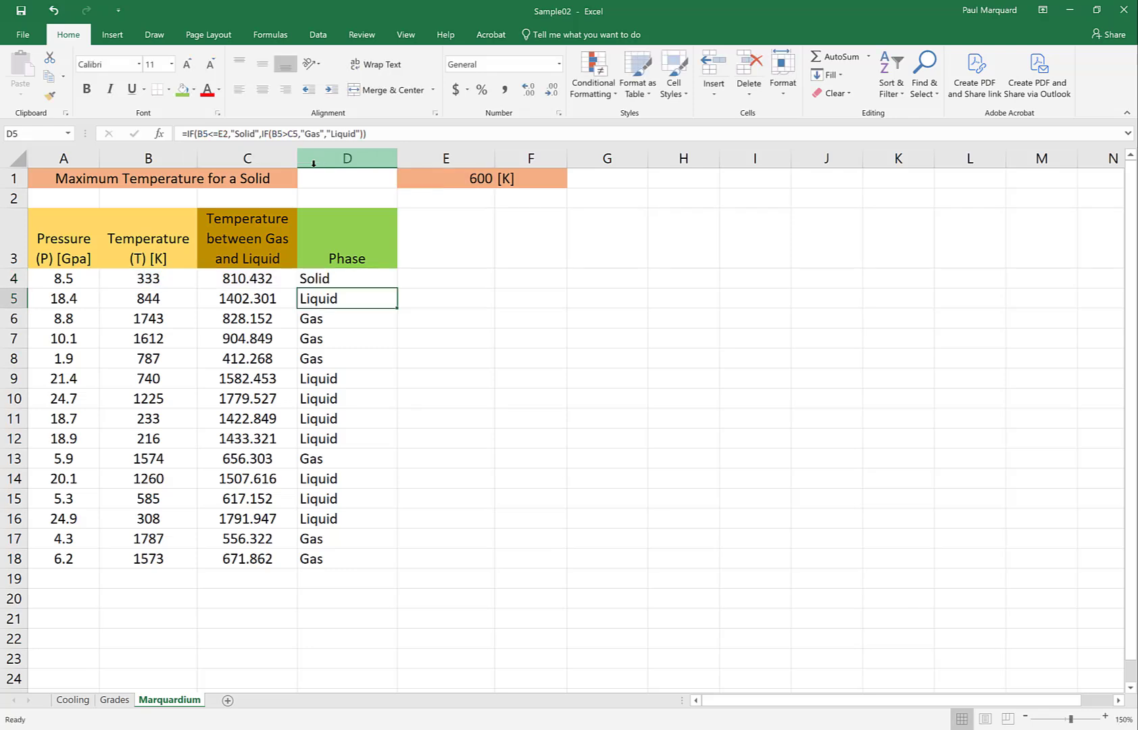
{"action": "left_click", "coordinate": [343, 282]}
{"action": "left_click_drag", "start_coordinate": [395, 291], "coordinate": [404, 571]}
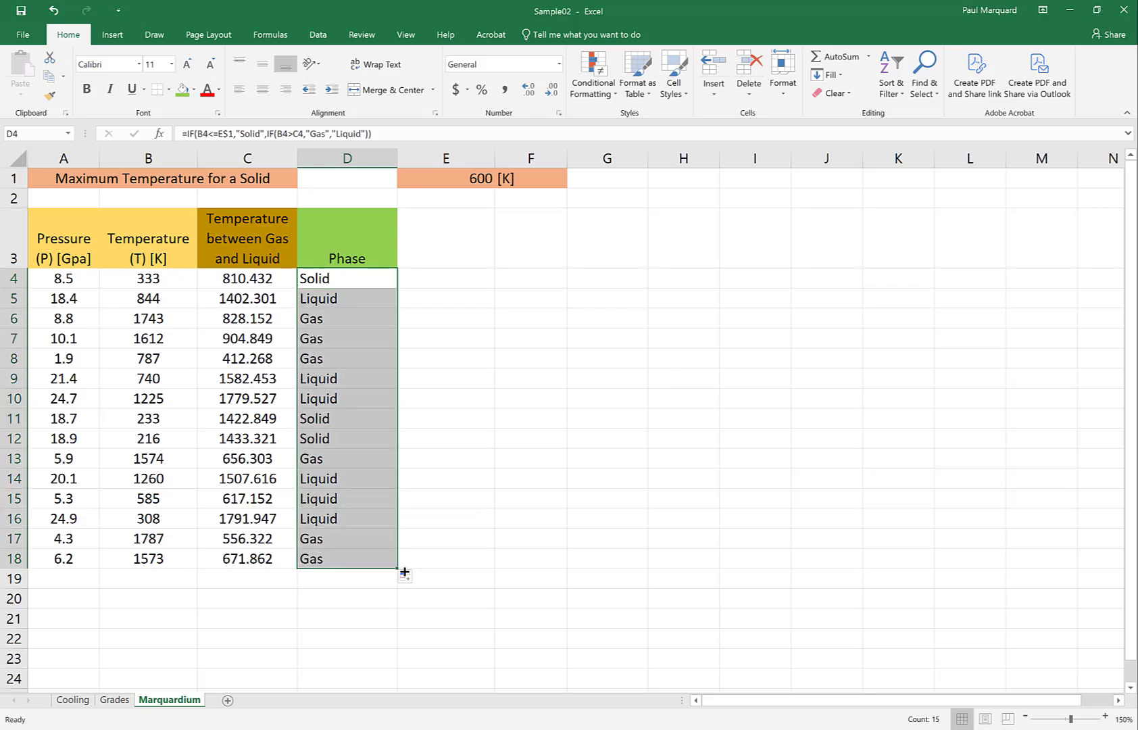
- Examine the E$1 reference in the copied formulas down the Phase column
{"action": "left_click", "coordinate": [318, 278]}
{"action": "key", "text": "Down"}
{"action": "key", "text": "Down"}
{"action": "key", "text": "Down"}
{"action": "key", "text": "Down"}
{"action": "key", "text": "Down"}
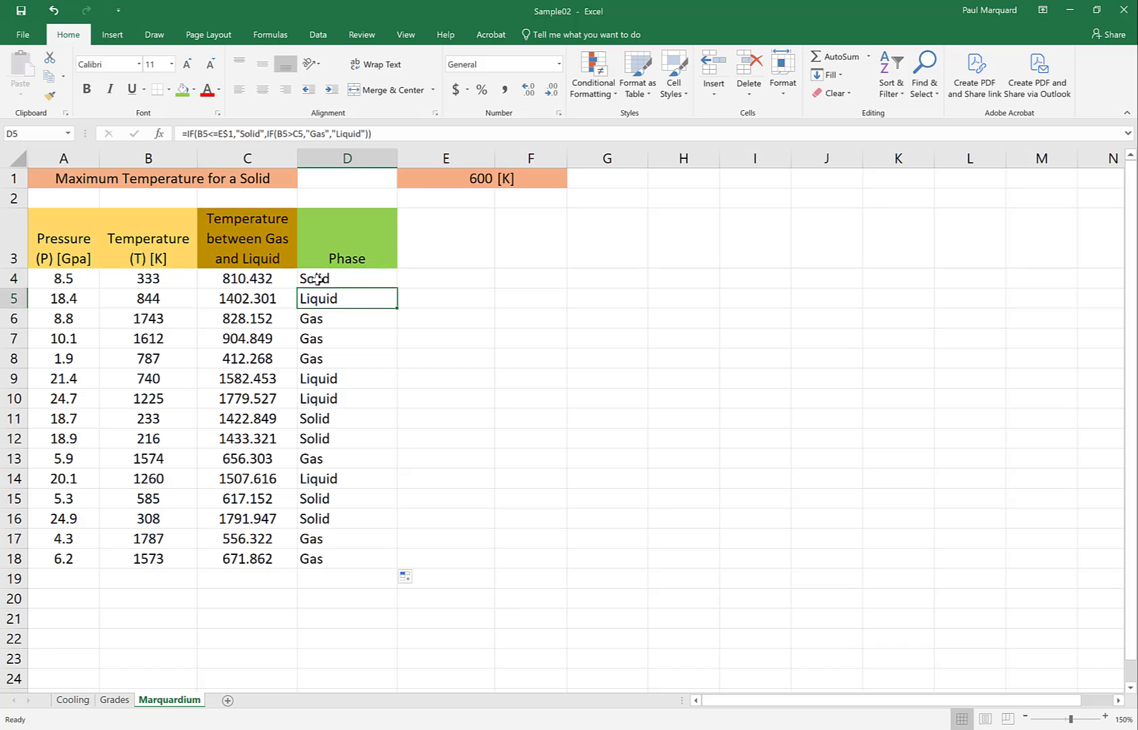
{"action": "key", "text": "Down"}
{"action": "key", "text": "Down"}
{"action": "key", "text": "Down"}
{"action": "key", "text": "Down"}
{"action": "key", "text": "Down"}
{"action": "key", "text": "Down"}
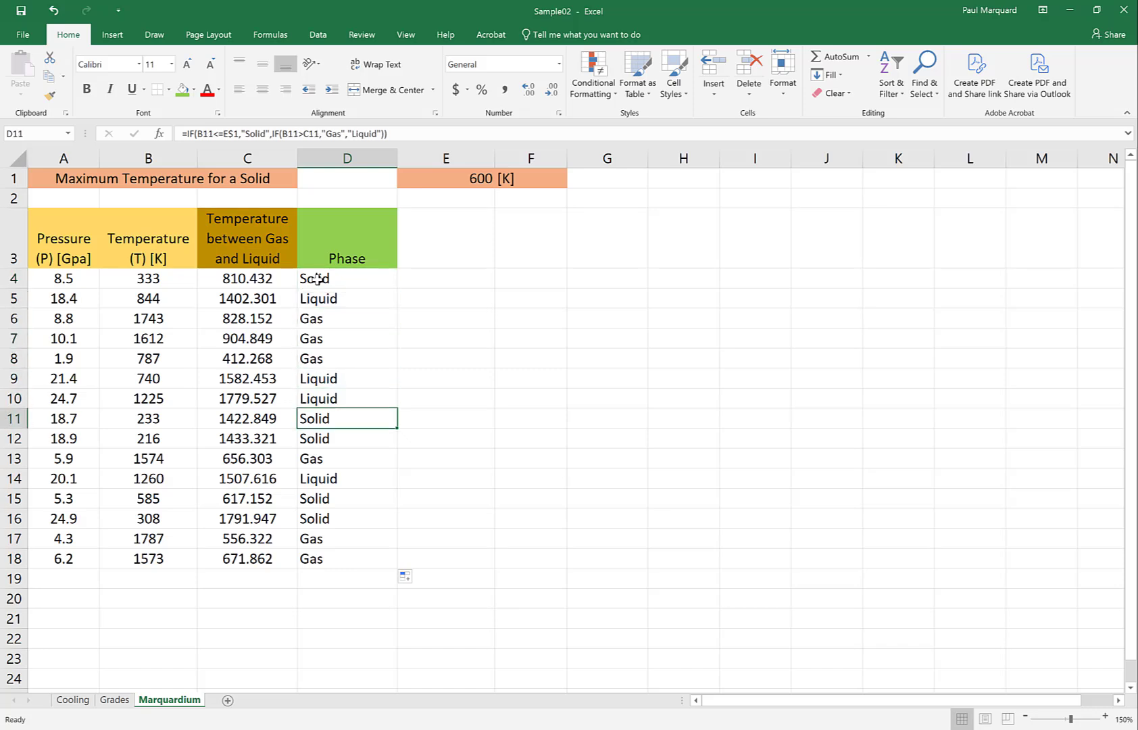
{"action": "key", "text": "Up"}
{"action": "key", "text": "Up"}
{"action": "key", "text": "Up"}
{"action": "key", "text": "Up"}
{"action": "key", "text": "Up"}
{"action": "key", "text": "Up"}
{"action": "key", "text": "Up"}
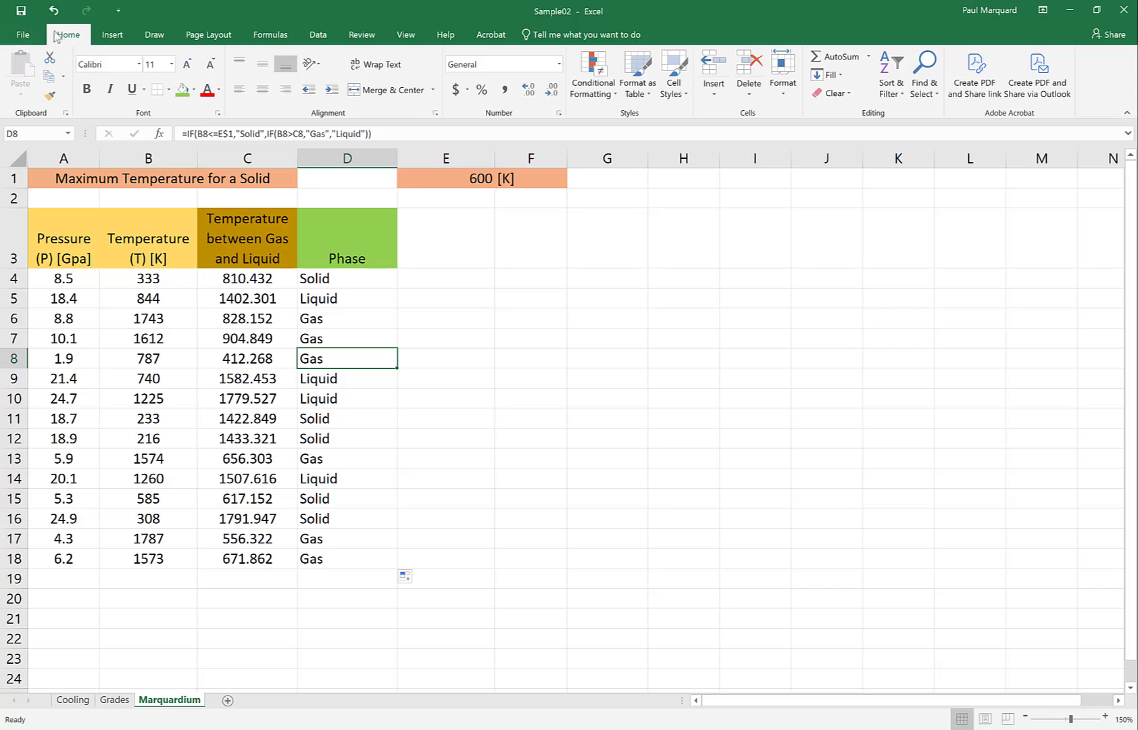
- Search the built-in help for "conditional formatting"
{"action": "left_click", "coordinate": [444, 39]}
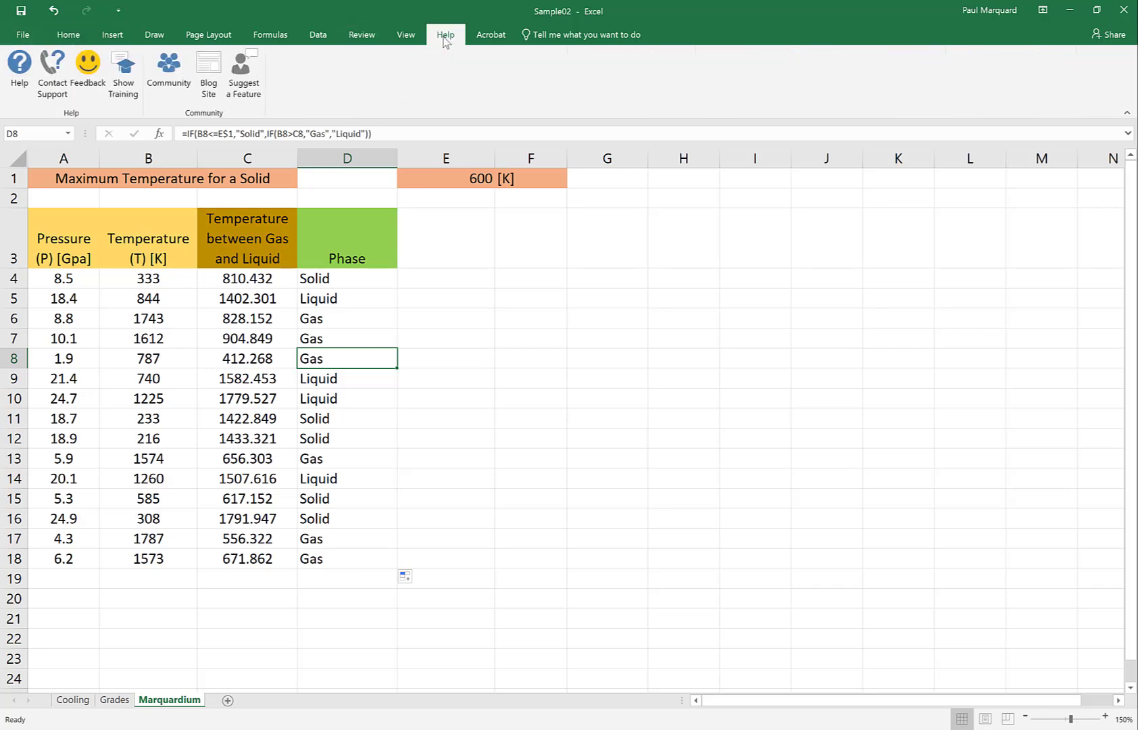
{"action": "left_click", "coordinate": [19, 66]}
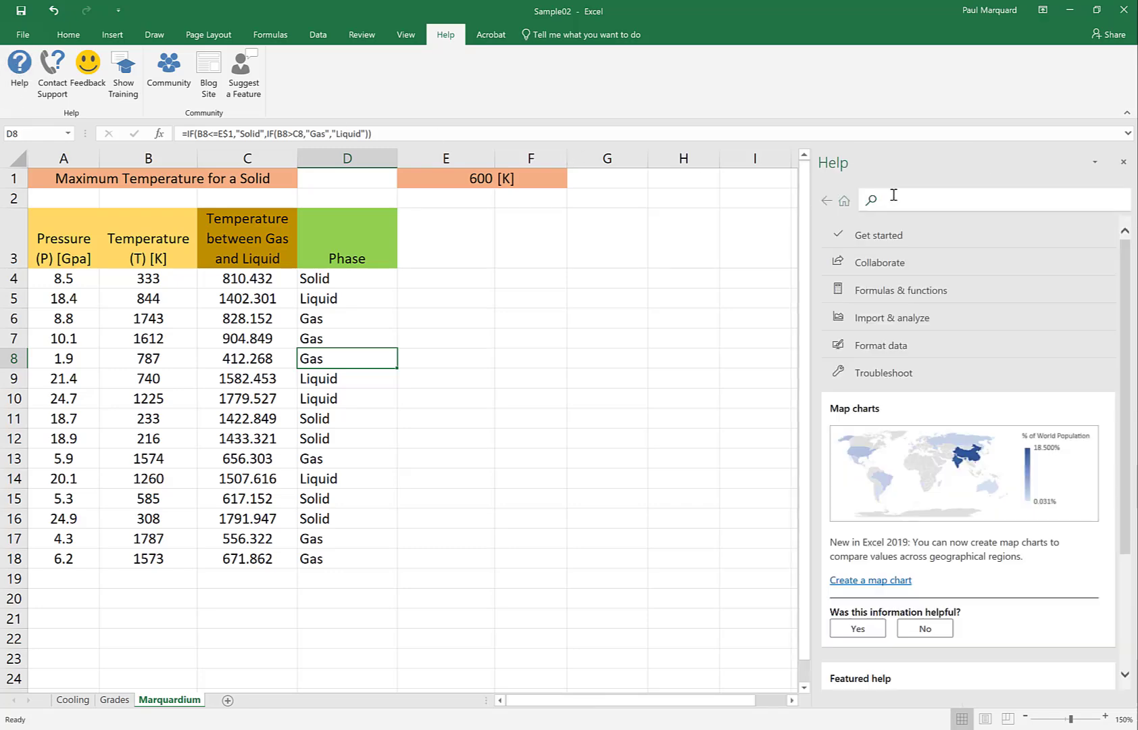
{"action": "type", "text": "Con"}
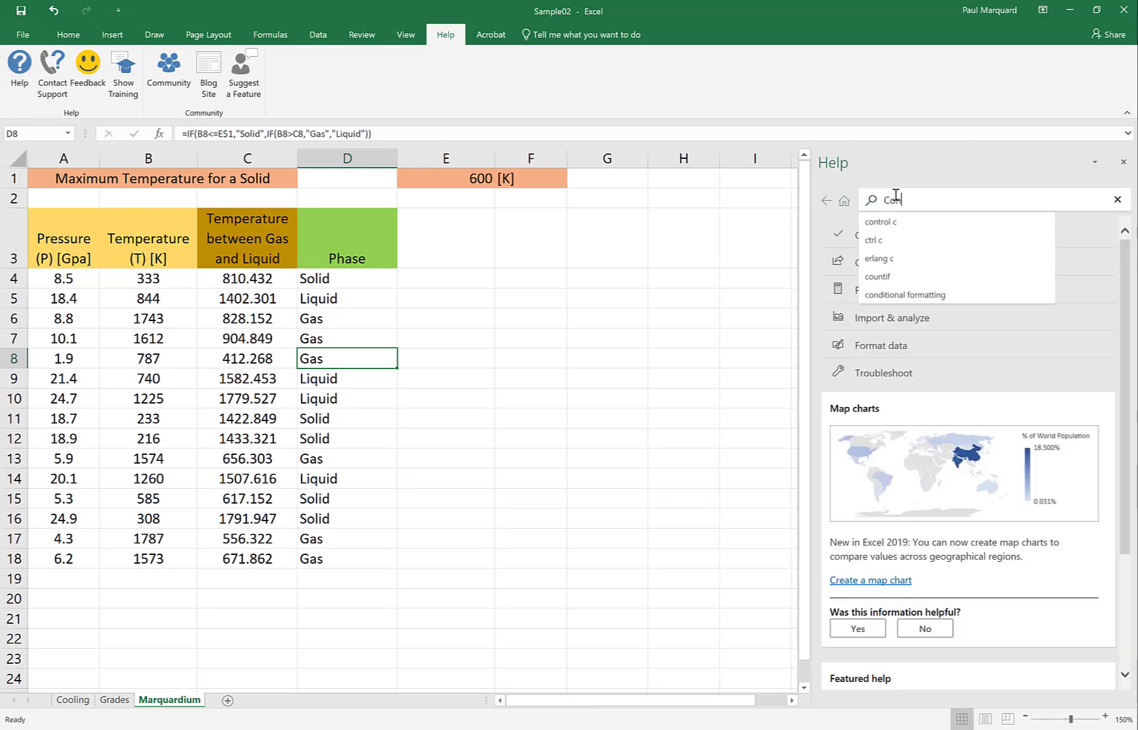
{"action": "type", "text": "ditional "}
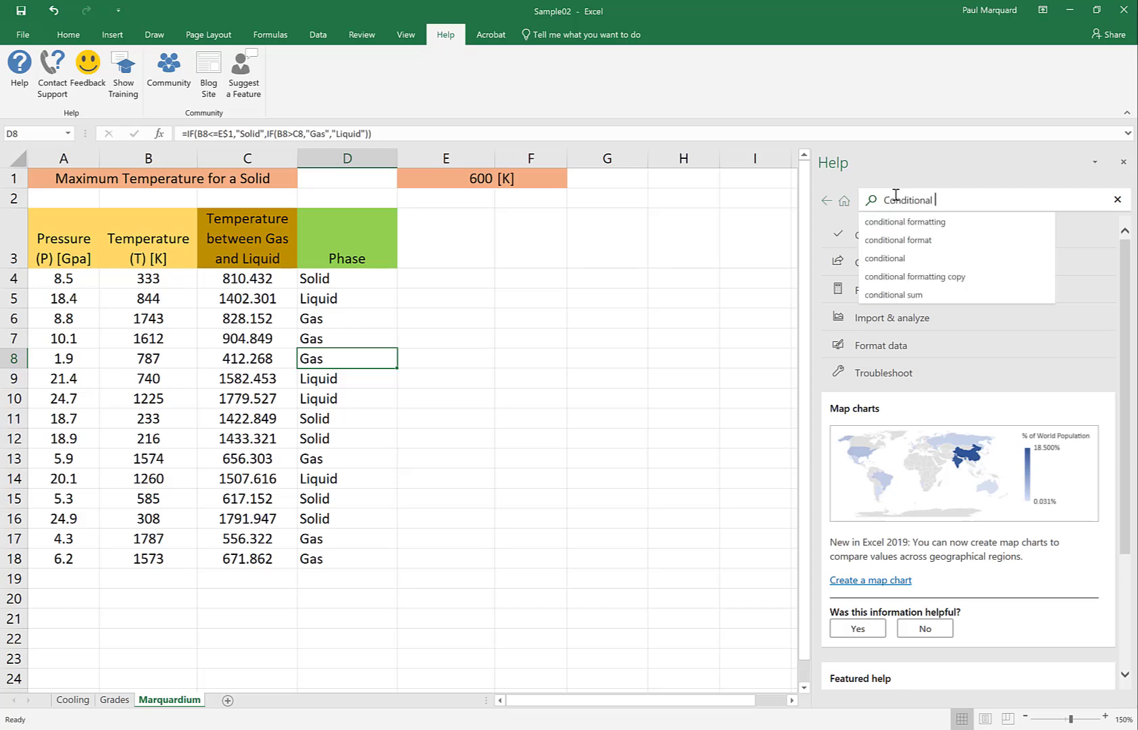
{"action": "type", "text": "Fromatting"}
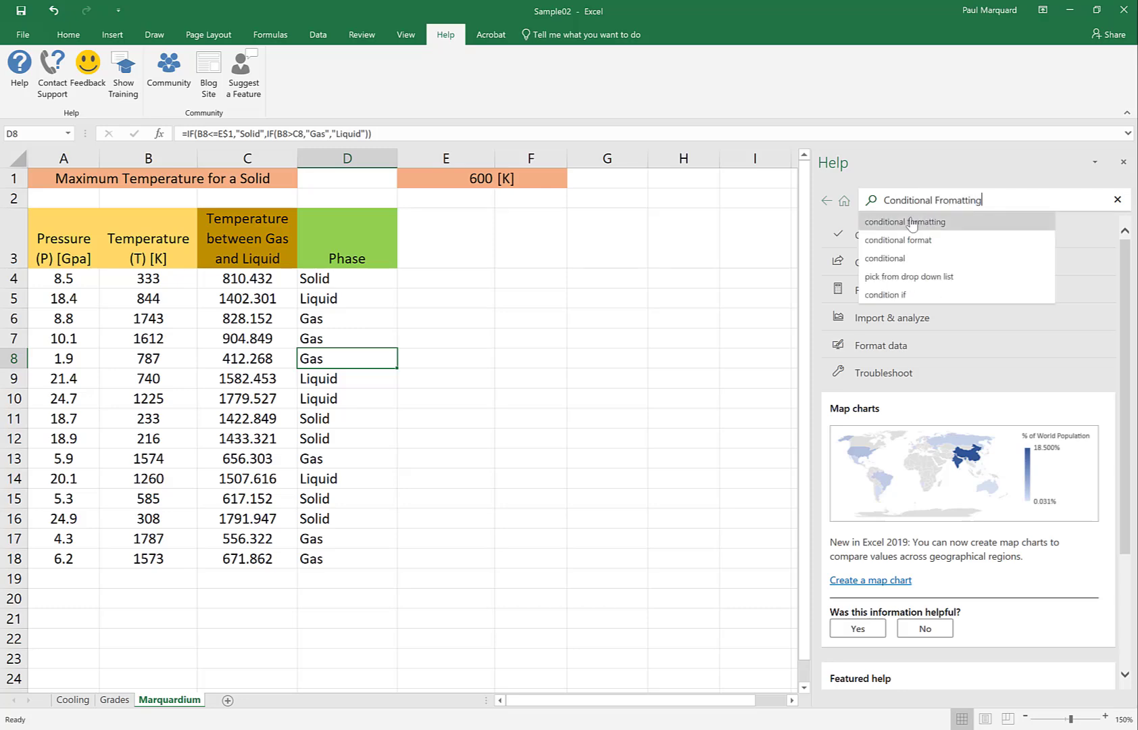
{"action": "left_click", "coordinate": [912, 222]}
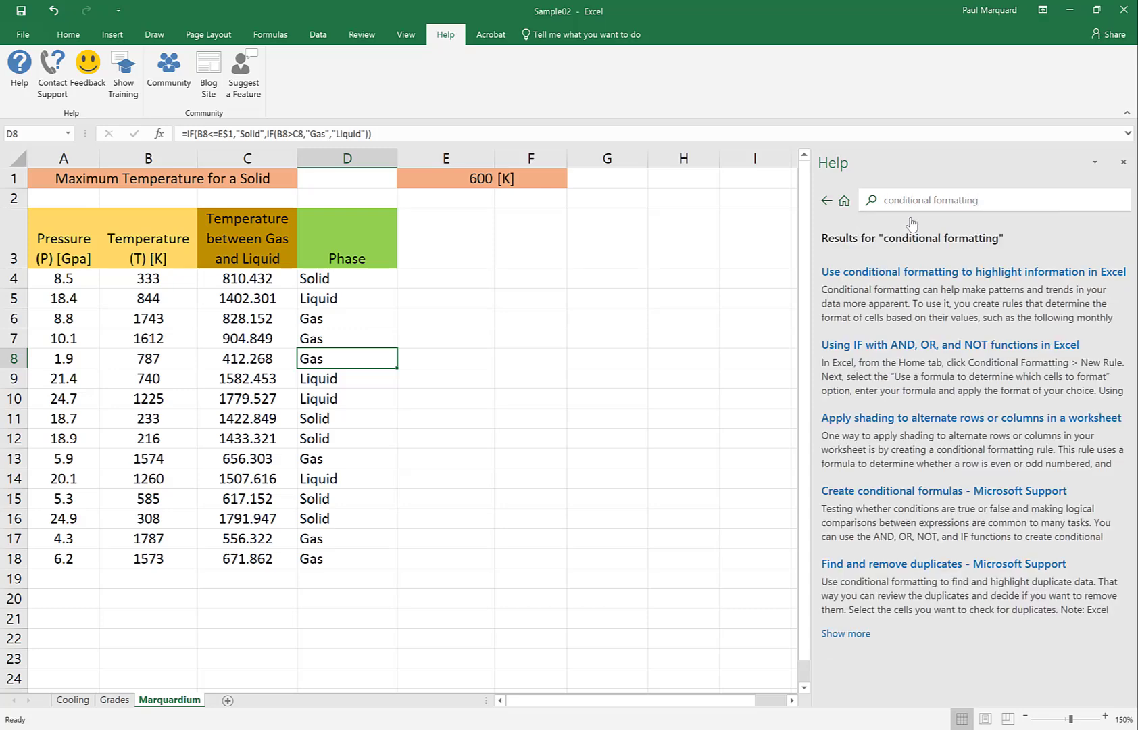
- Open the article on highlighting information with conditional formatting and read the Quick formatting instructions for cells that contain text, number, or date values
{"action": "left_click", "coordinate": [889, 278]}
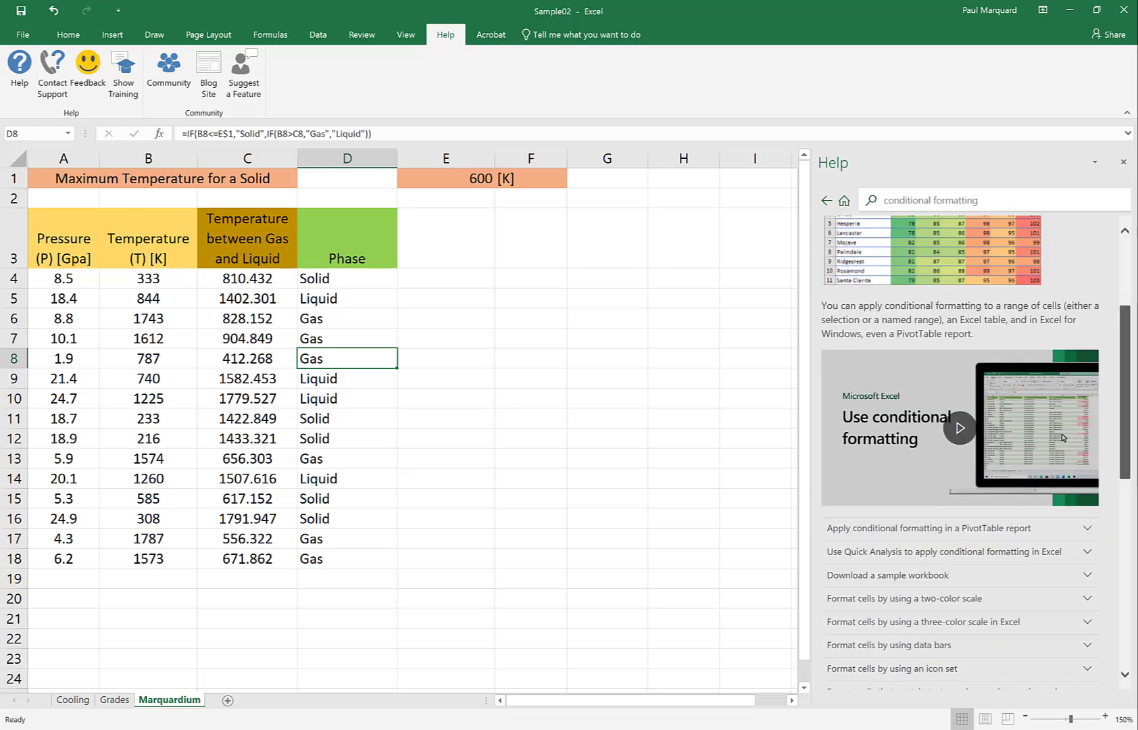
{"action": "scroll", "coordinate": [1136, 428], "scroll_direction": "down", "scroll_amount": 3}
{"action": "scroll", "coordinate": [1136, 428], "scroll_direction": "down", "scroll_amount": 1}
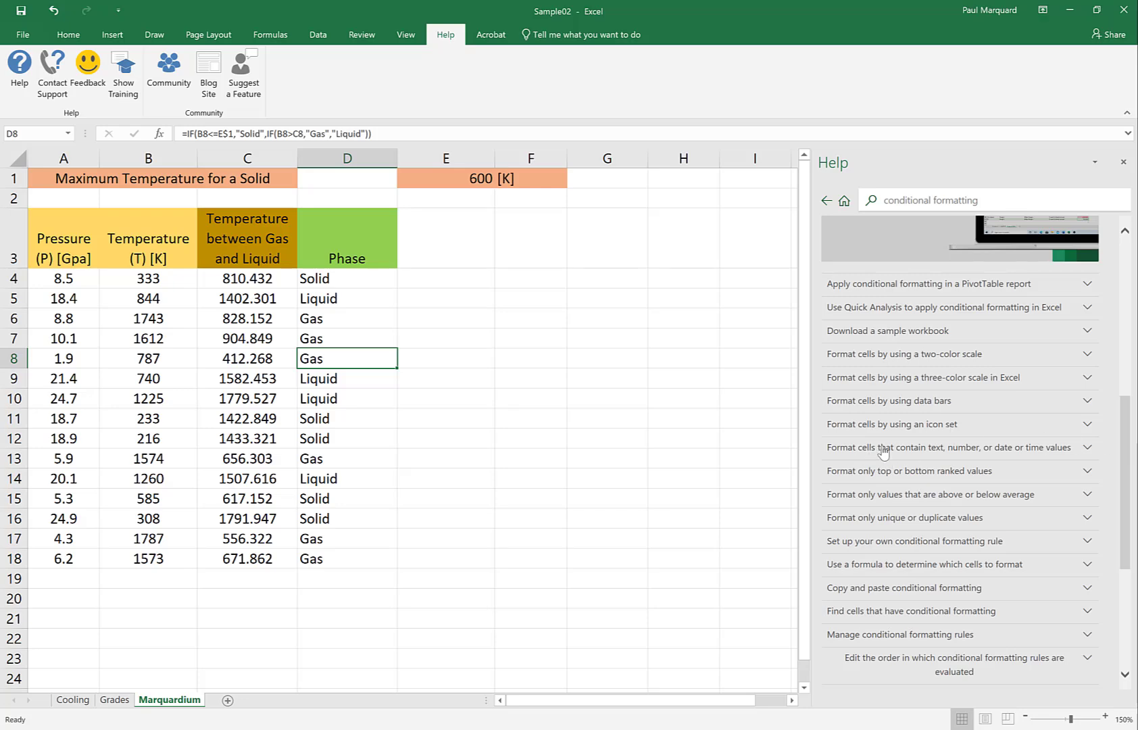
{"action": "left_click", "coordinate": [943, 448]}
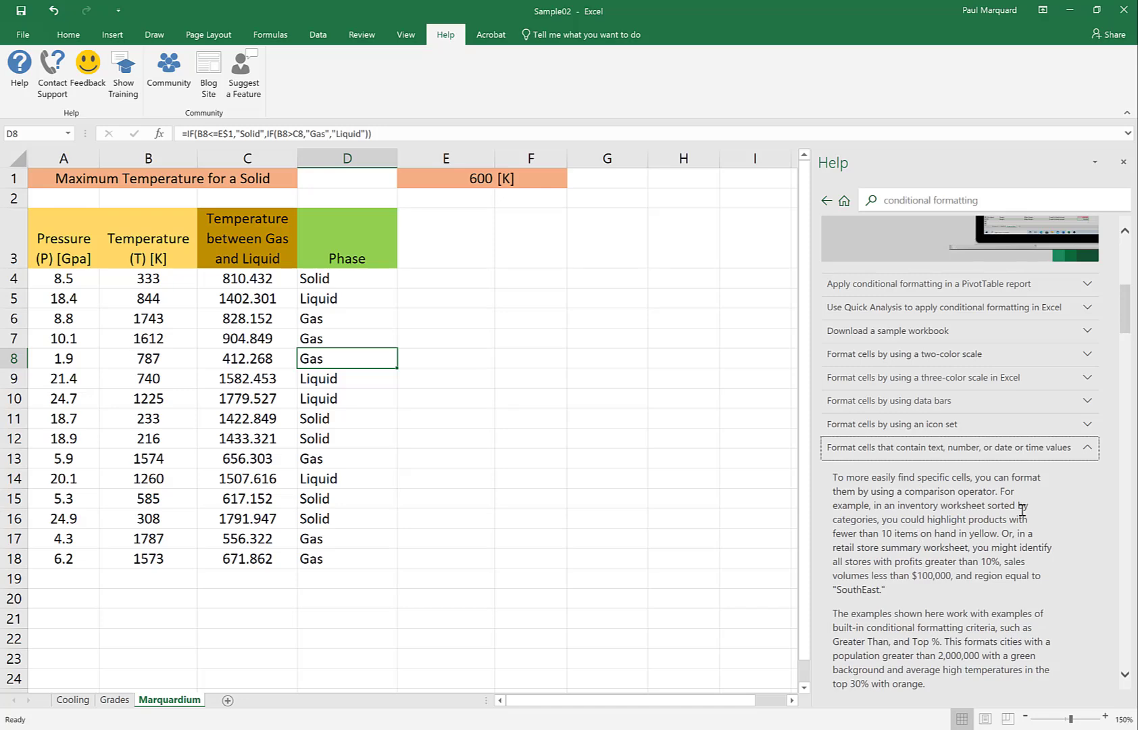
{"action": "left_click_drag", "start_coordinate": [1127, 322], "coordinate": [1128, 381]}
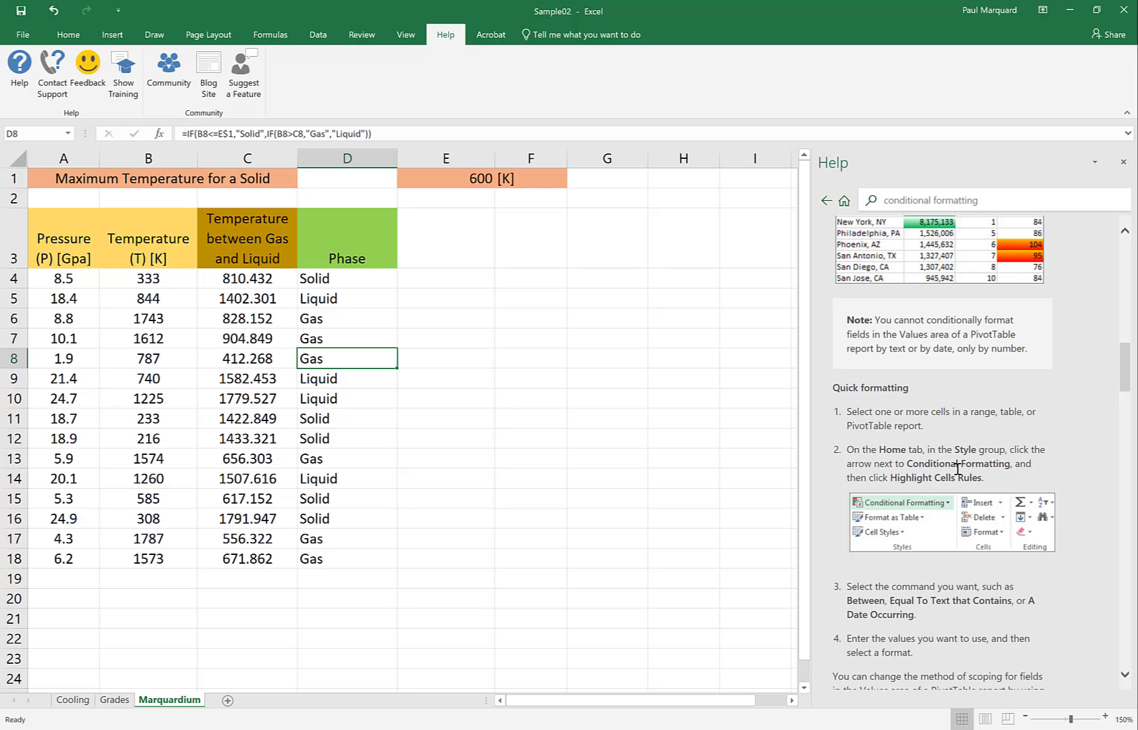
- Start a new conditional formatting rule for D4:D18 that formats only cells with specific text containing "Solid"
{"action": "left_click_drag", "start_coordinate": [335, 283], "coordinate": [341, 577]}
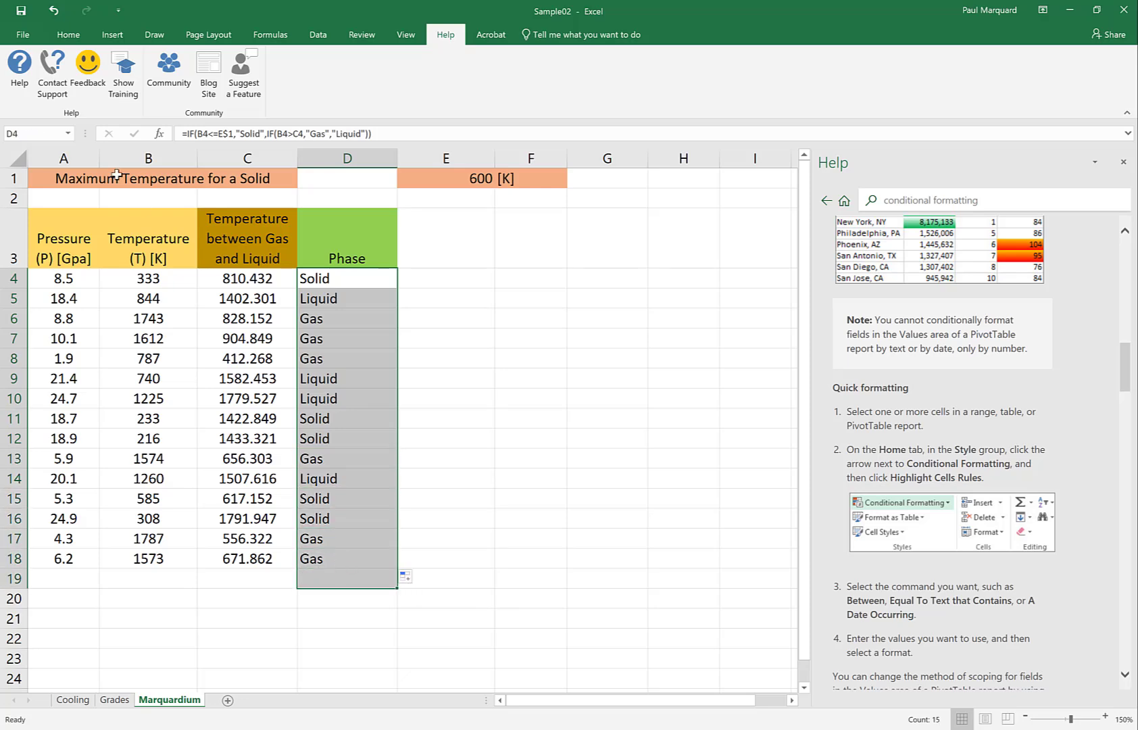
{"action": "left_click", "coordinate": [68, 34]}
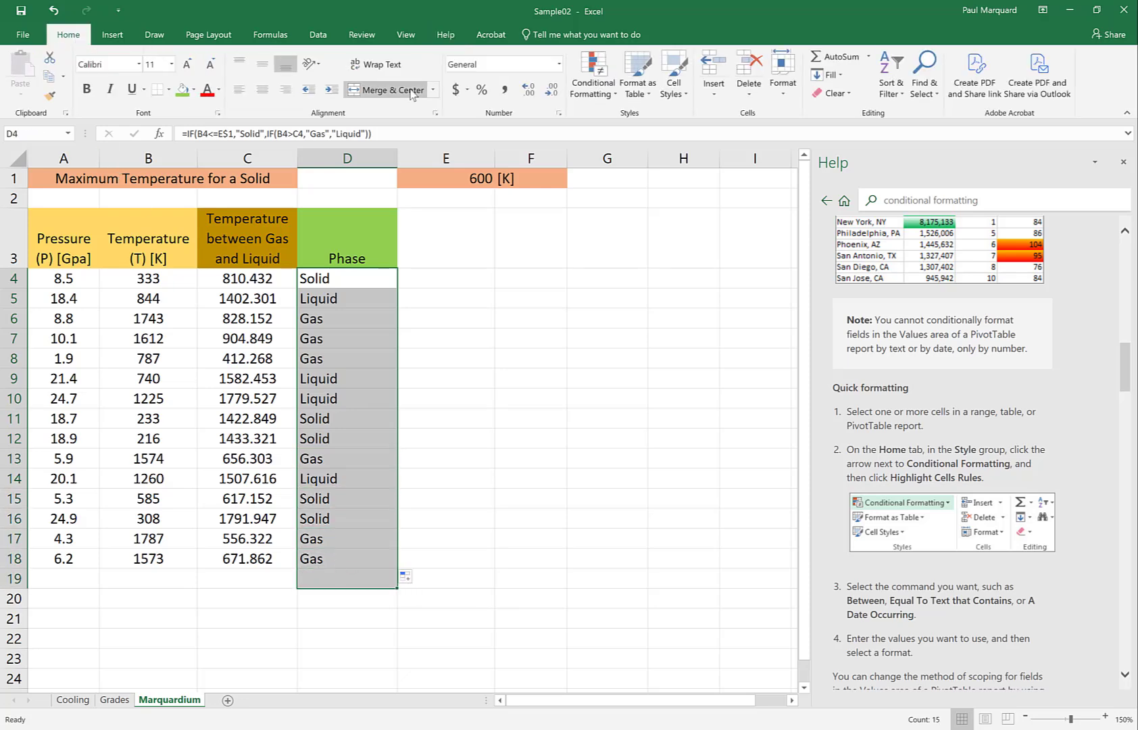
{"action": "left_click", "coordinate": [597, 81]}
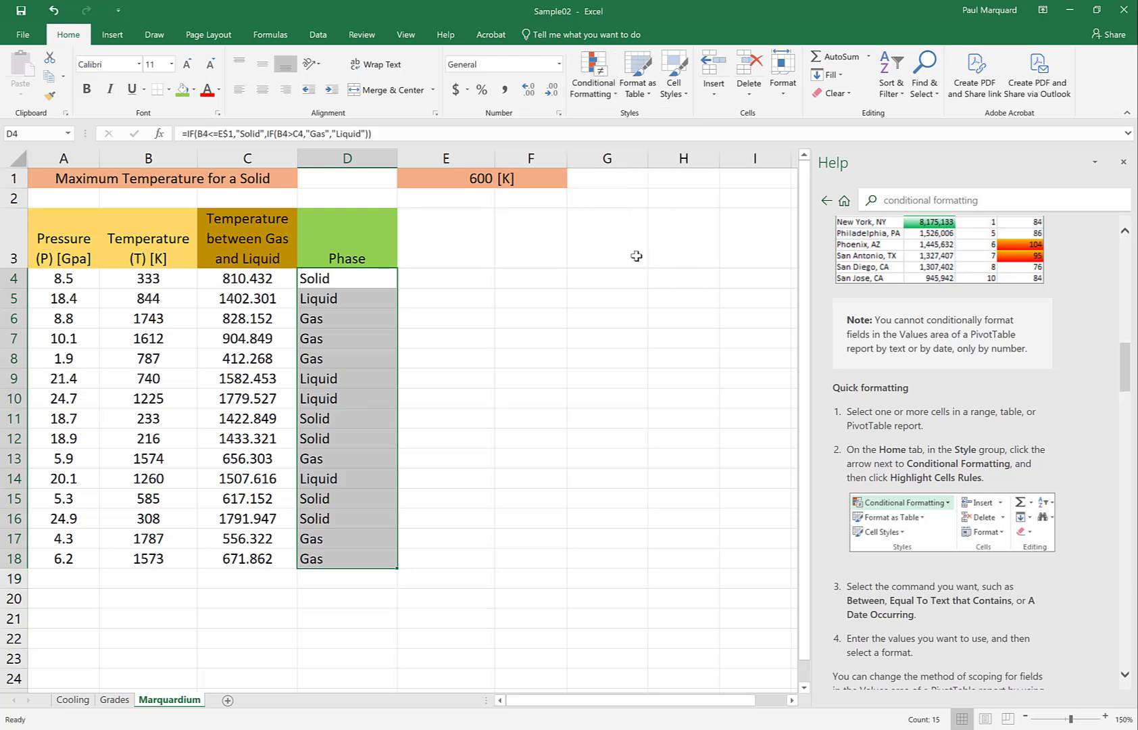
{"action": "left_click", "coordinate": [610, 83]}
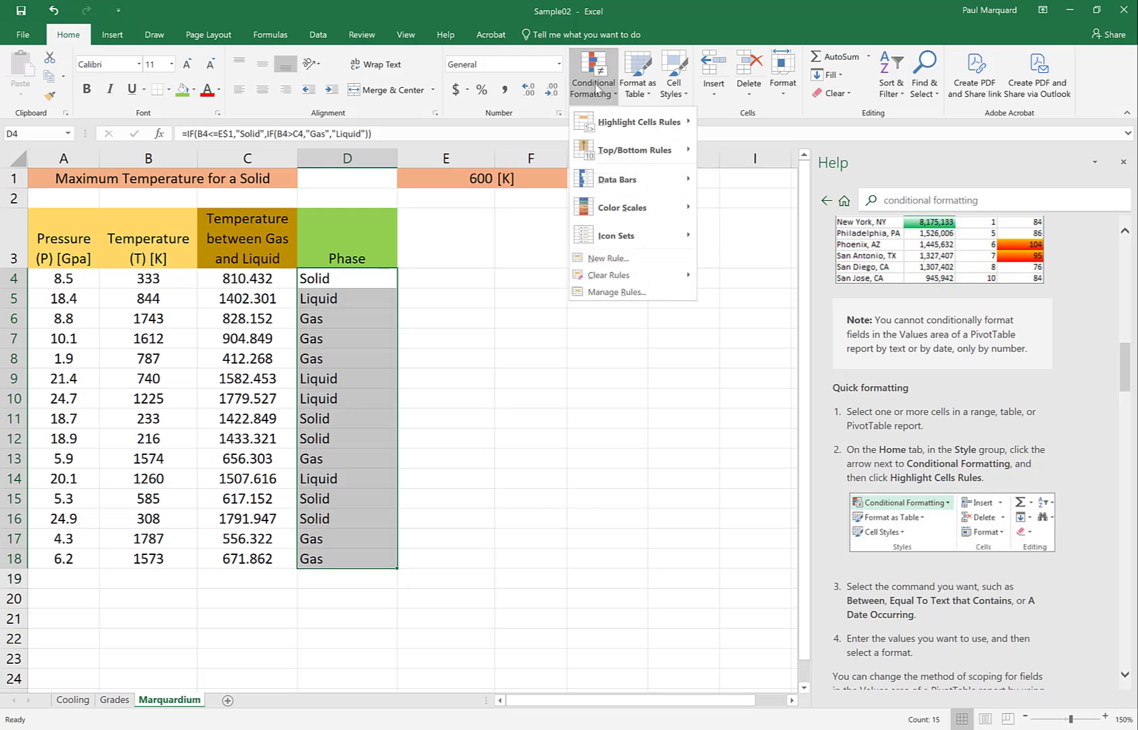
{"action": "left_click", "coordinate": [608, 258]}
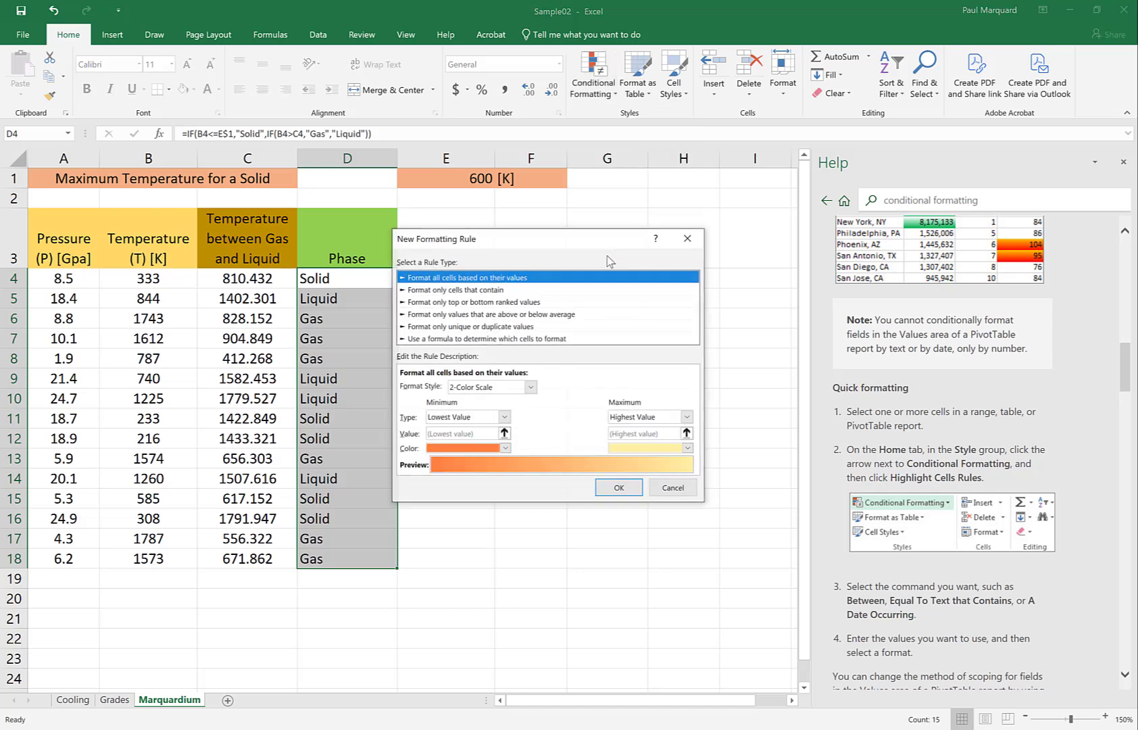
{"action": "left_click", "coordinate": [447, 290]}
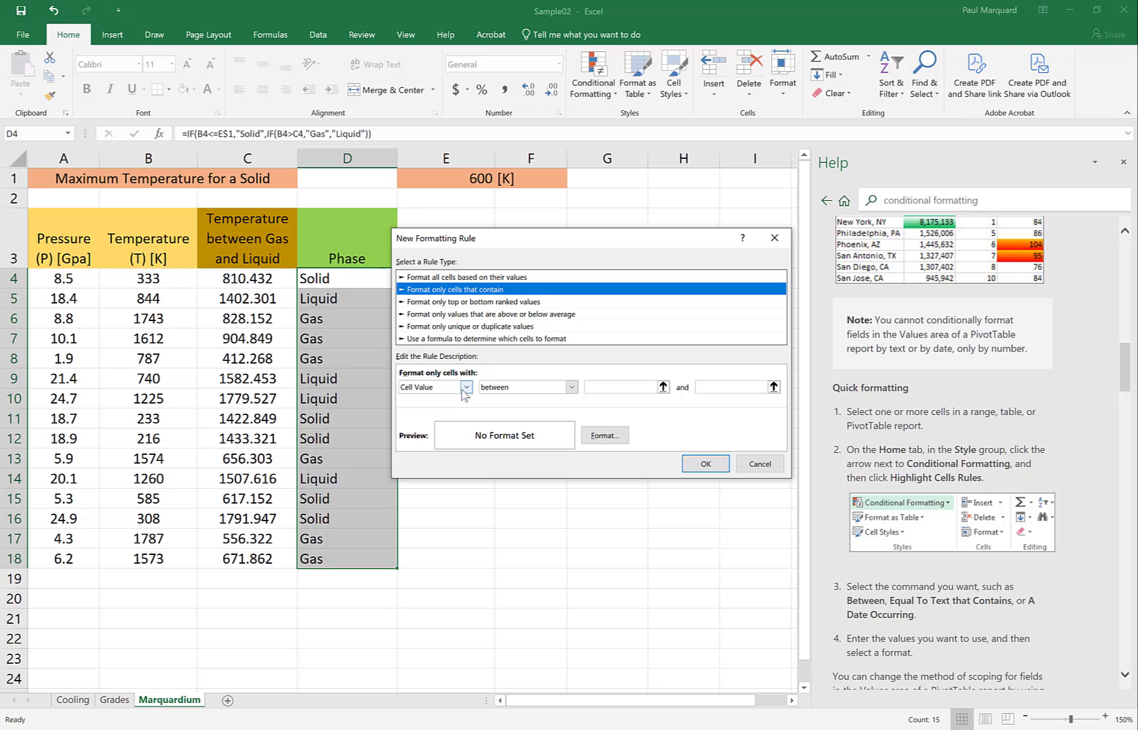
{"action": "left_click", "coordinate": [466, 387]}
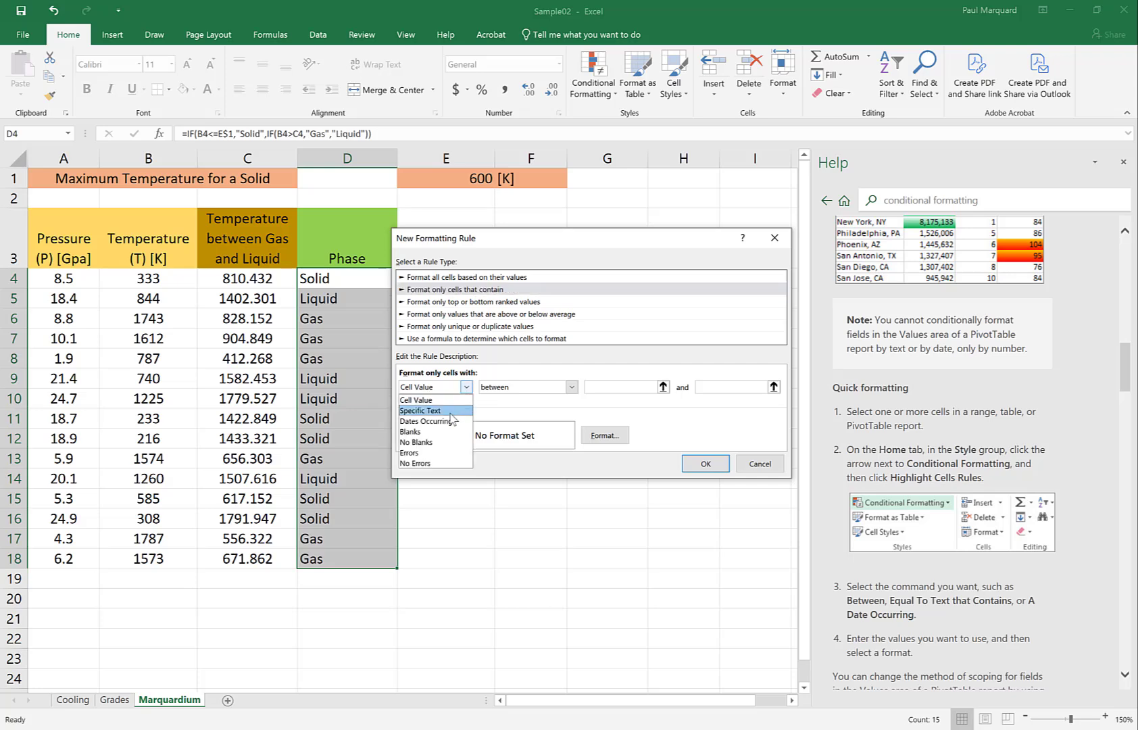
{"action": "left_click", "coordinate": [450, 412]}
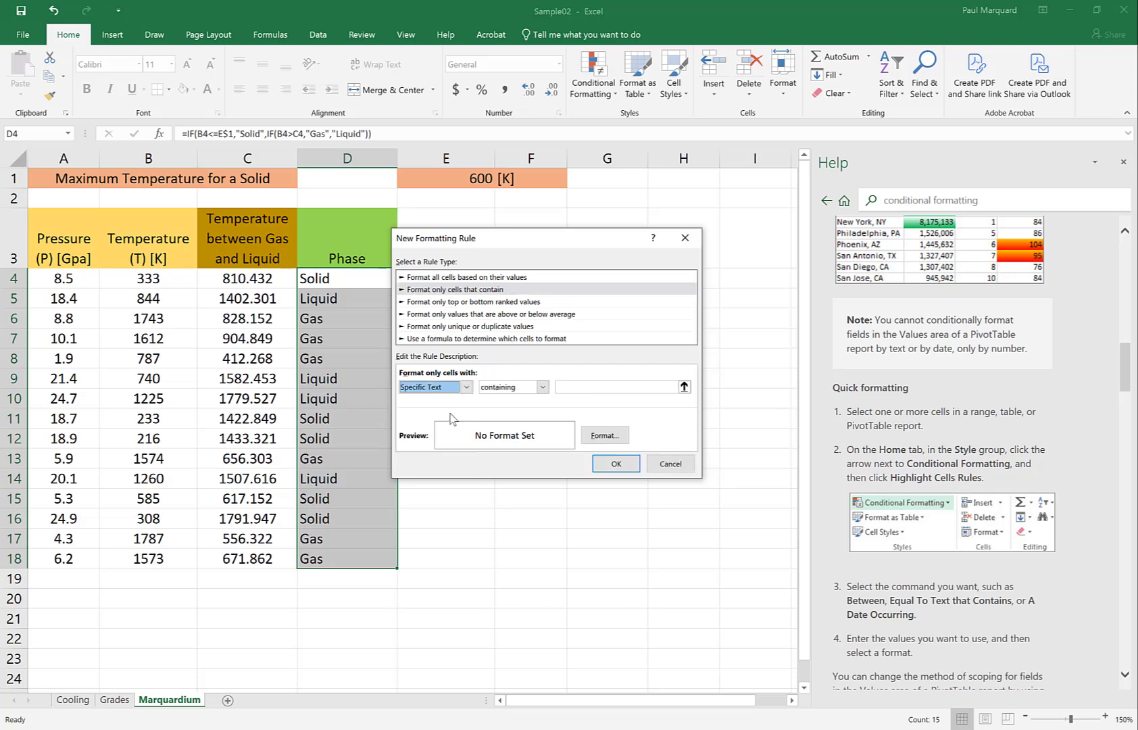
{"action": "left_click", "coordinate": [571, 384]}
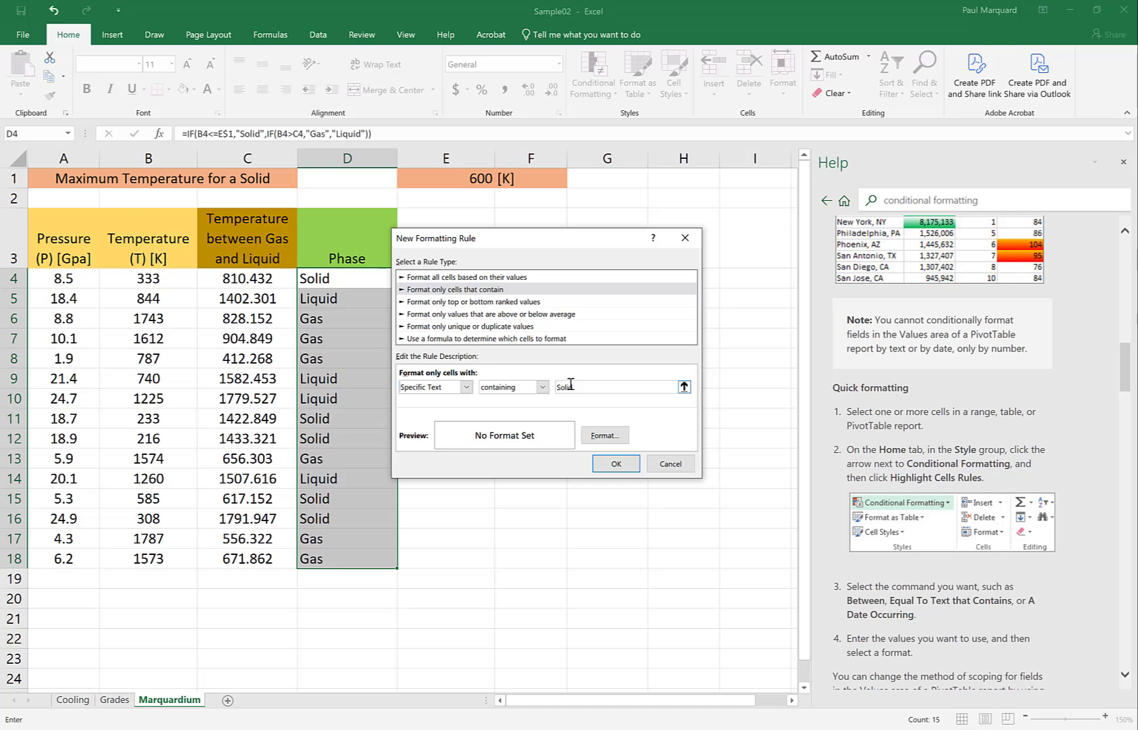
- Give the "Solid" rule a light orange background fill and apply it to the Phase cells
{"action": "left_click", "coordinate": [598, 438]}
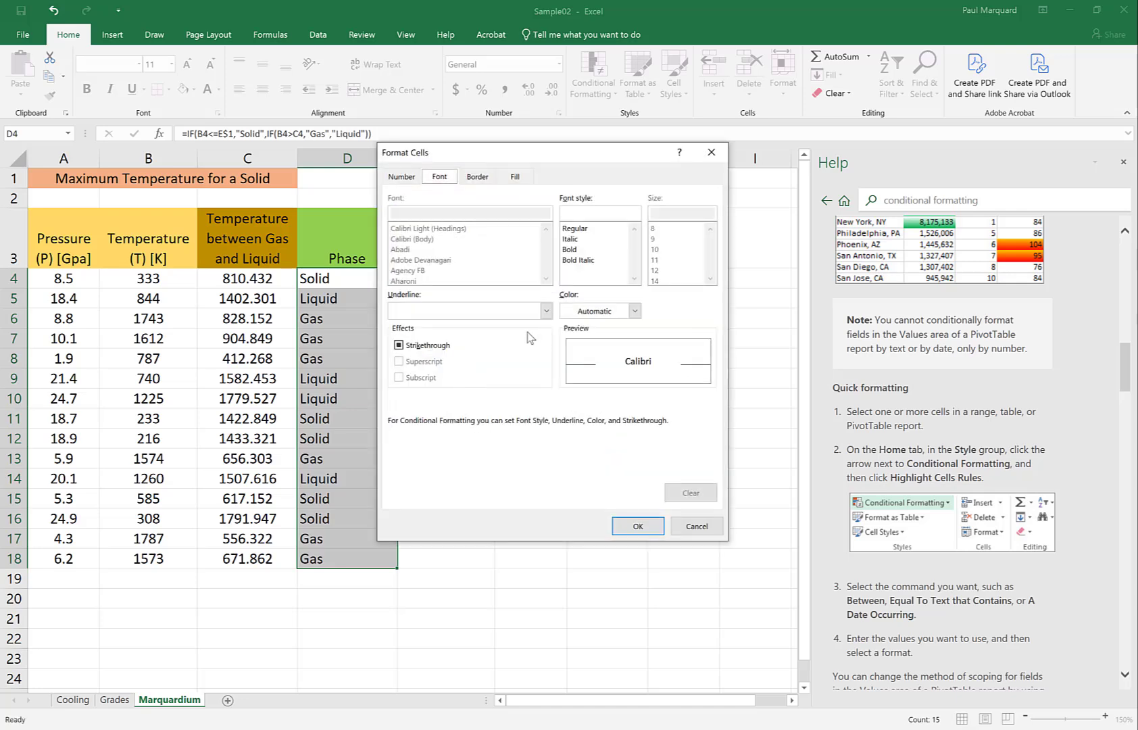
{"action": "left_click", "coordinate": [514, 178]}
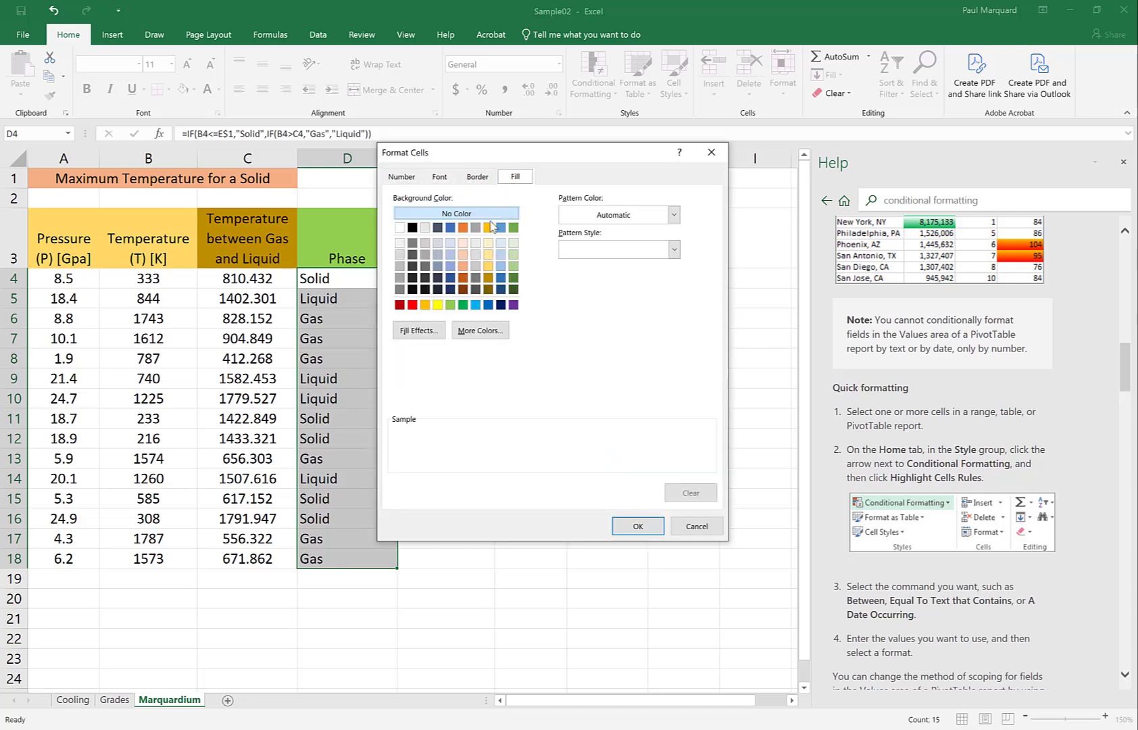
{"action": "left_click", "coordinate": [463, 256]}
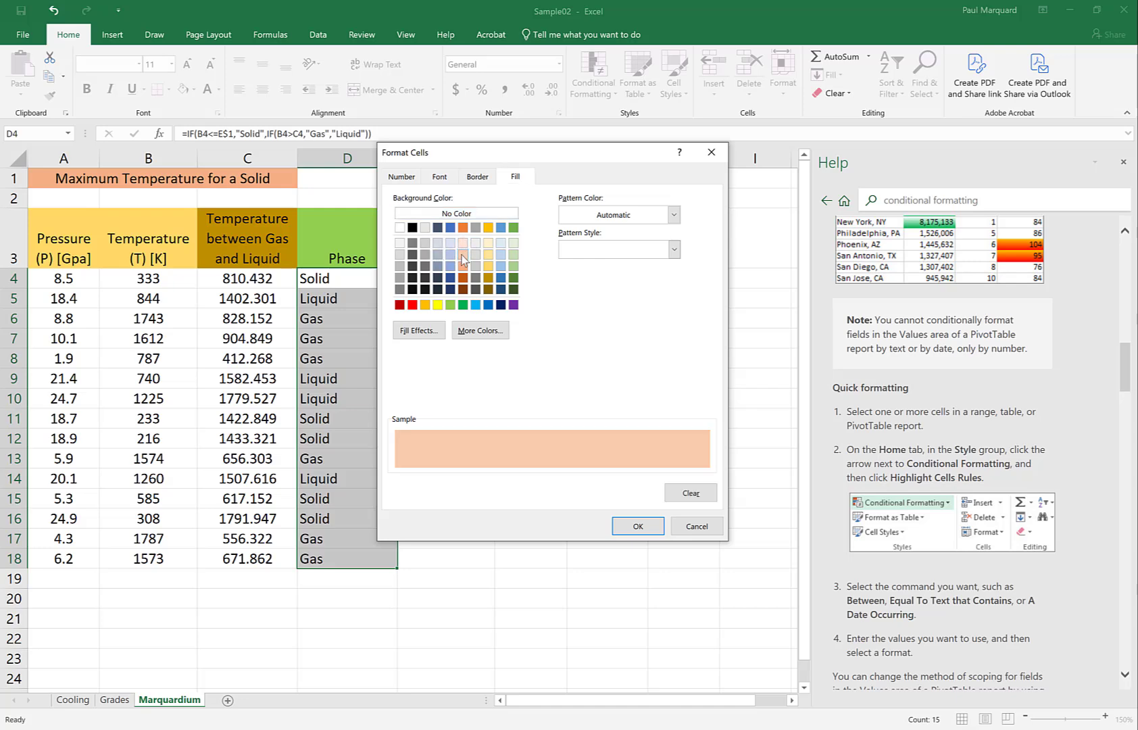
{"action": "left_click", "coordinate": [635, 528]}
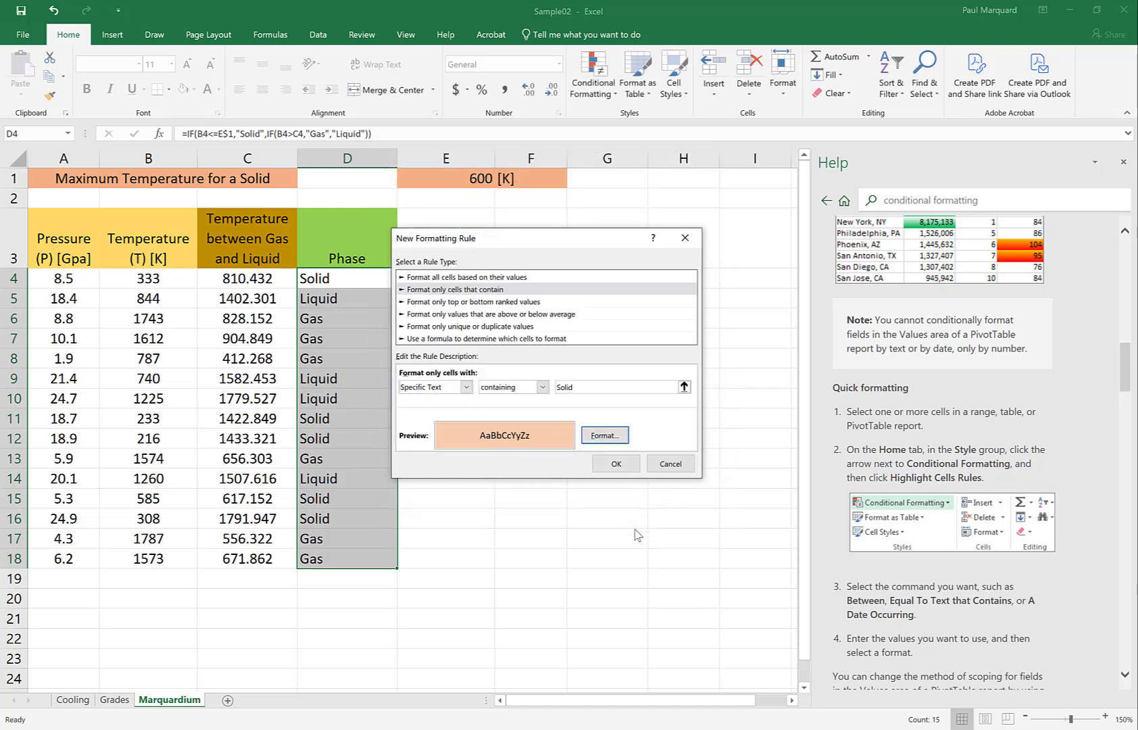
{"action": "left_click", "coordinate": [616, 463]}
{"action": "left_click", "coordinate": [580, 449]}
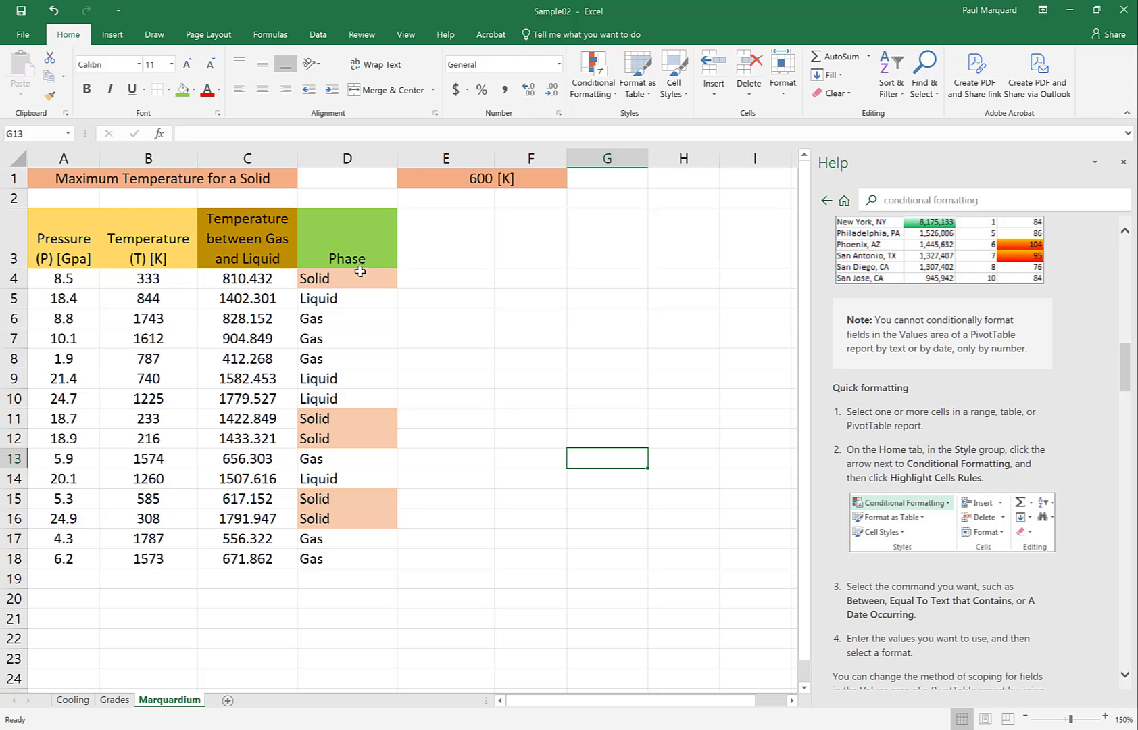
- Start another conditional formatting rule for D4:D18 that formats only cells with specific text containing "Liquid"
{"action": "left_click_drag", "start_coordinate": [365, 277], "coordinate": [369, 565]}
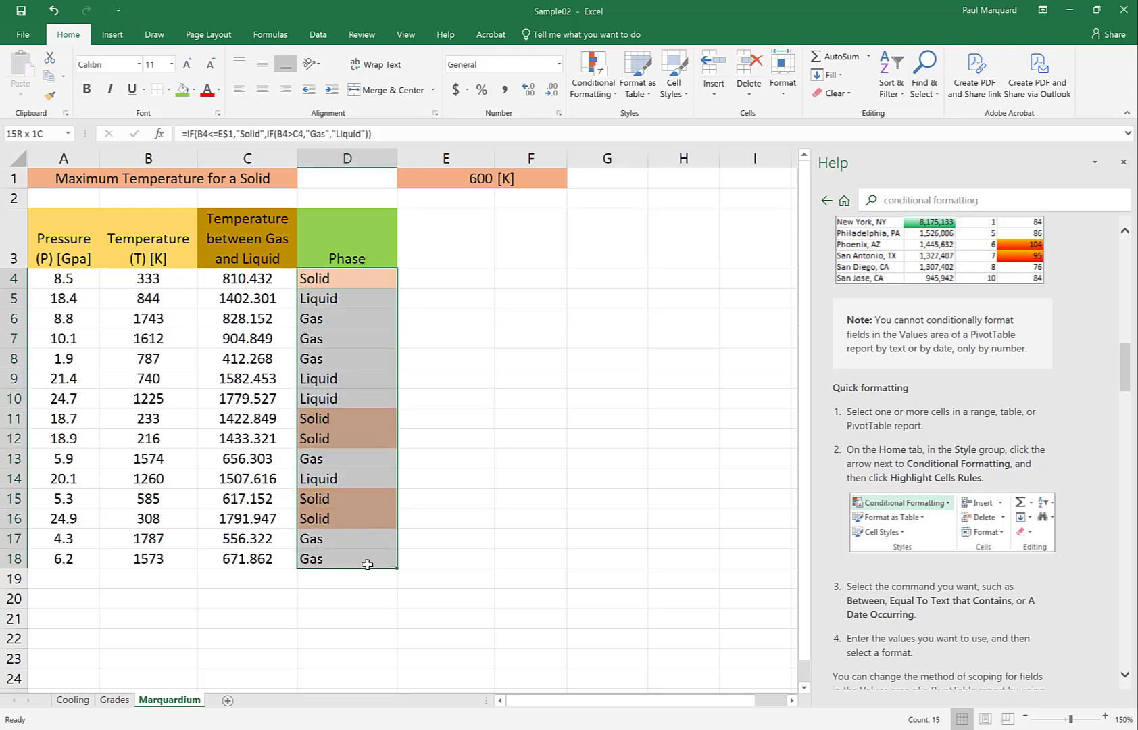
{"action": "left_click", "coordinate": [590, 95]}
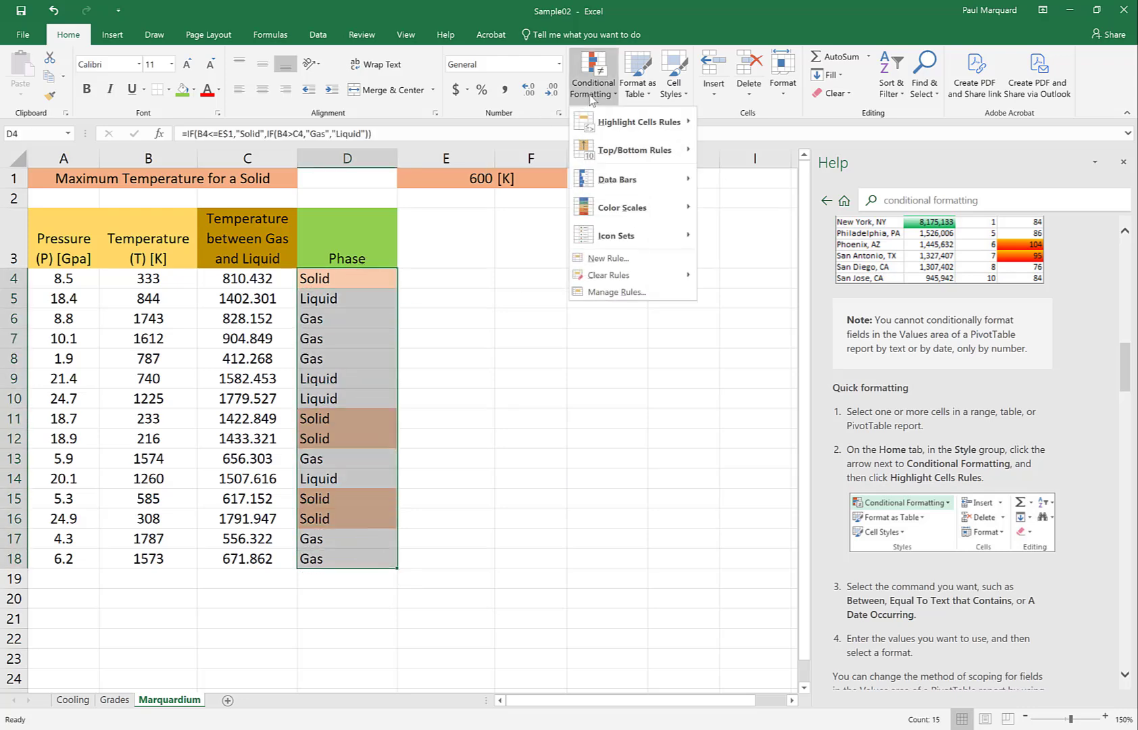
{"action": "left_click", "coordinate": [605, 259]}
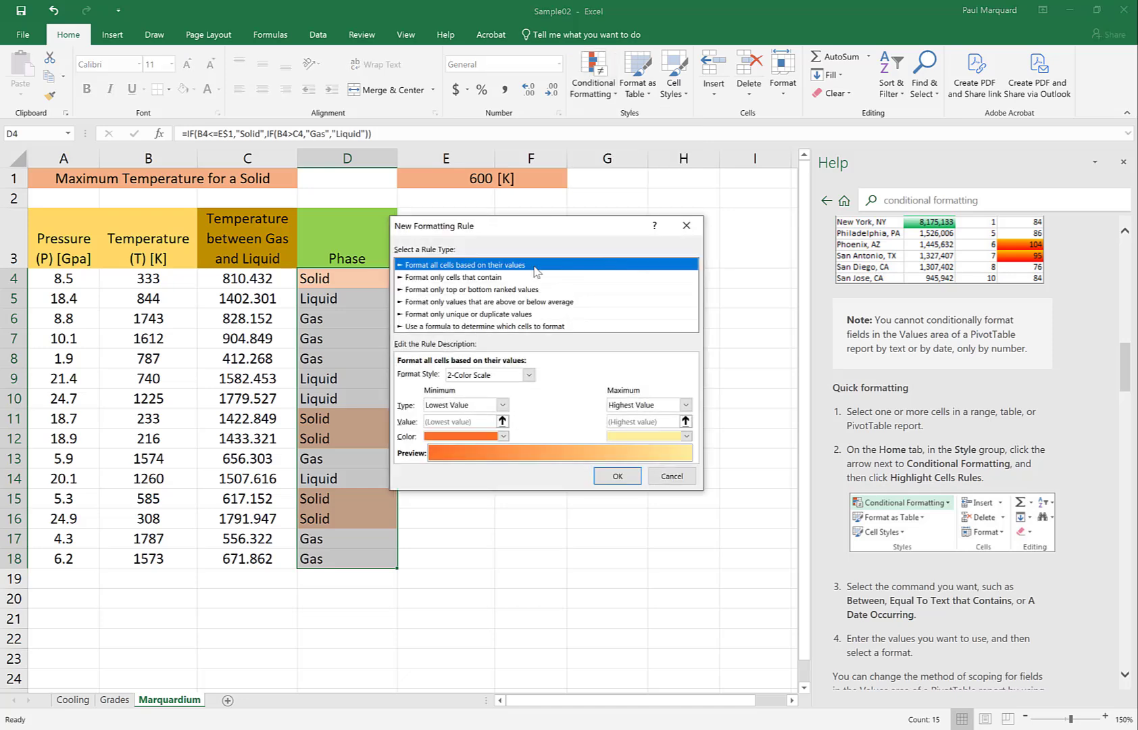
{"action": "left_click", "coordinate": [473, 278]}
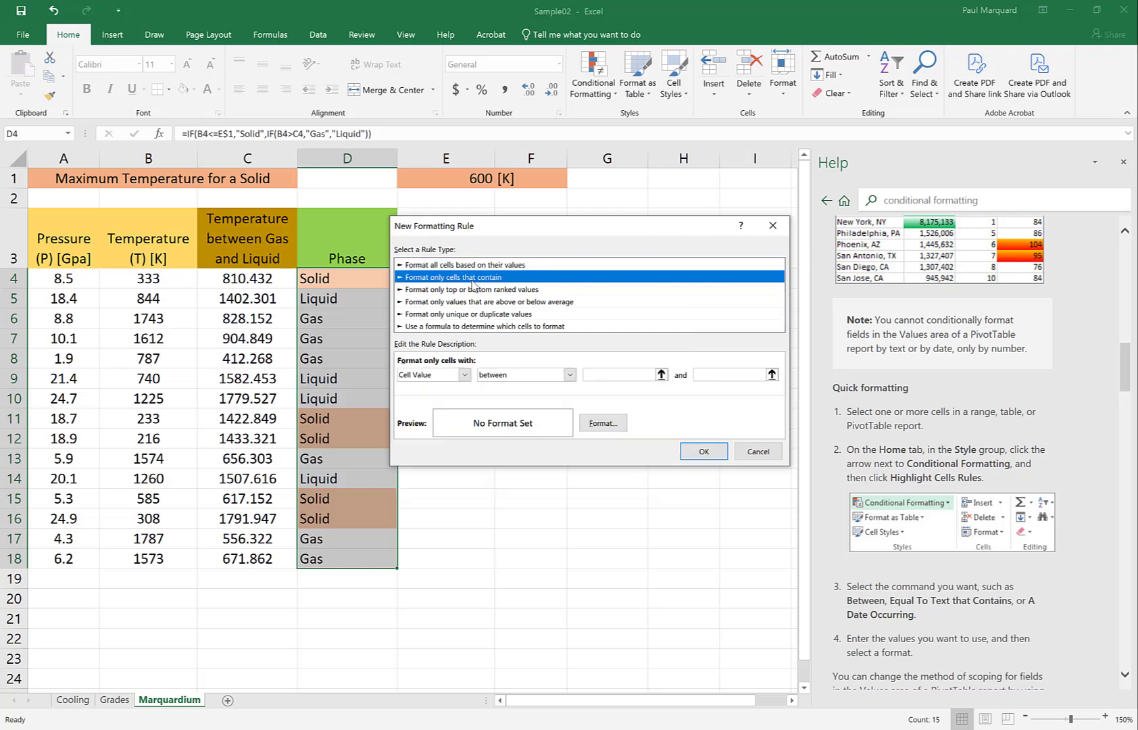
{"action": "left_click", "coordinate": [464, 374]}
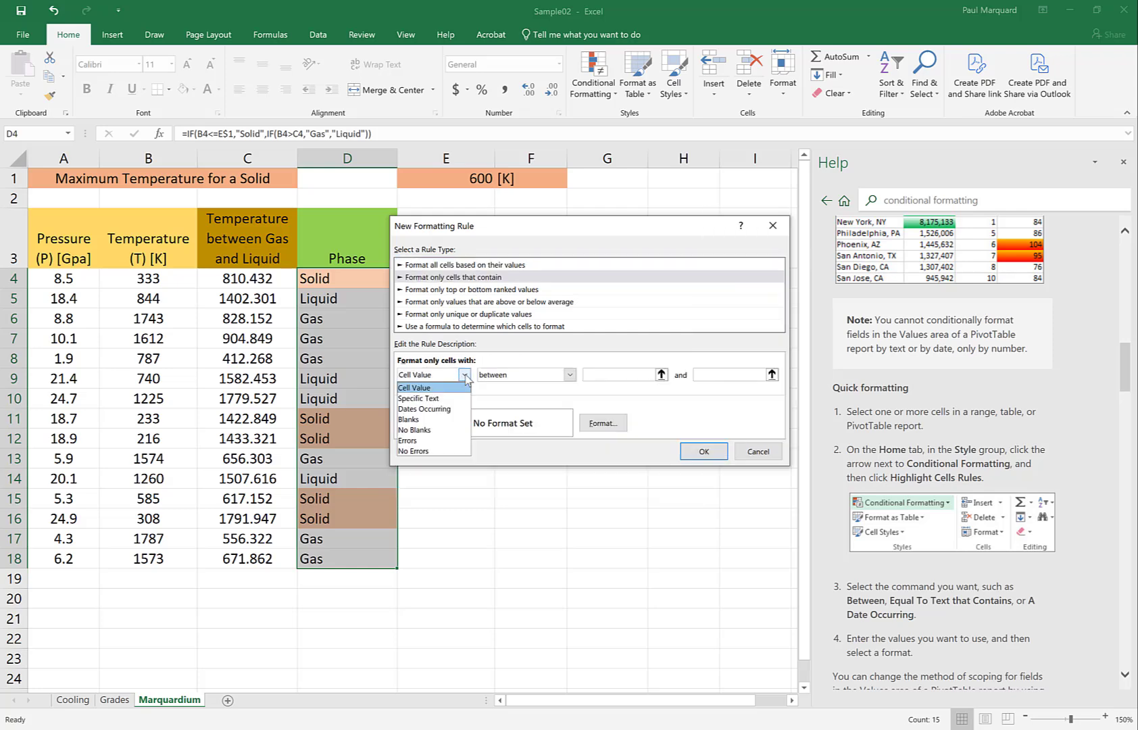
{"action": "left_click", "coordinate": [454, 398]}
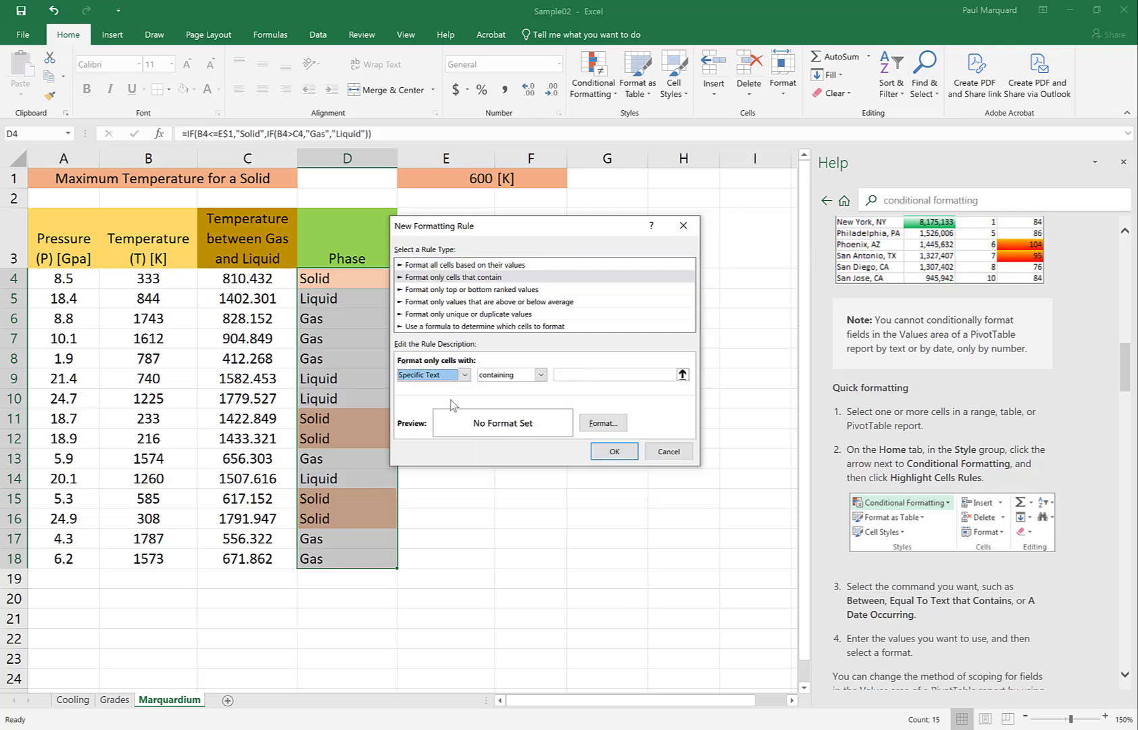
{"action": "left_click", "coordinate": [576, 377]}
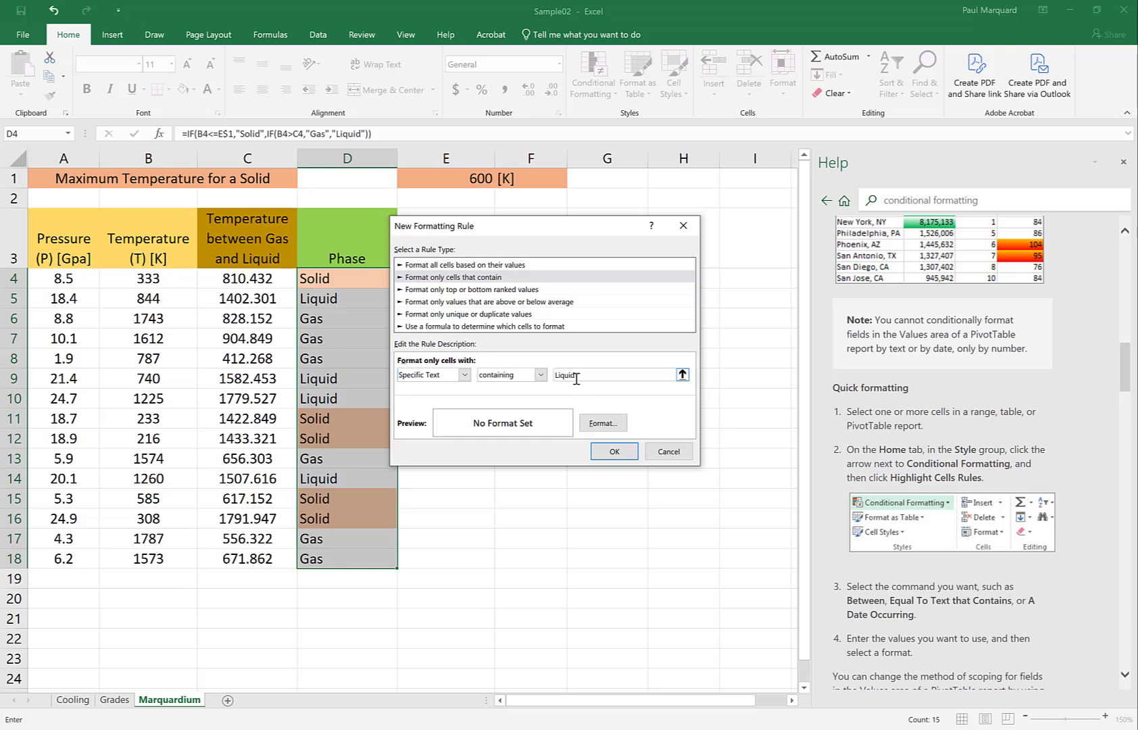
- Give the "Liquid" rule a light blue background fill and apply it to the Phase cells
{"action": "left_click", "coordinate": [599, 423]}
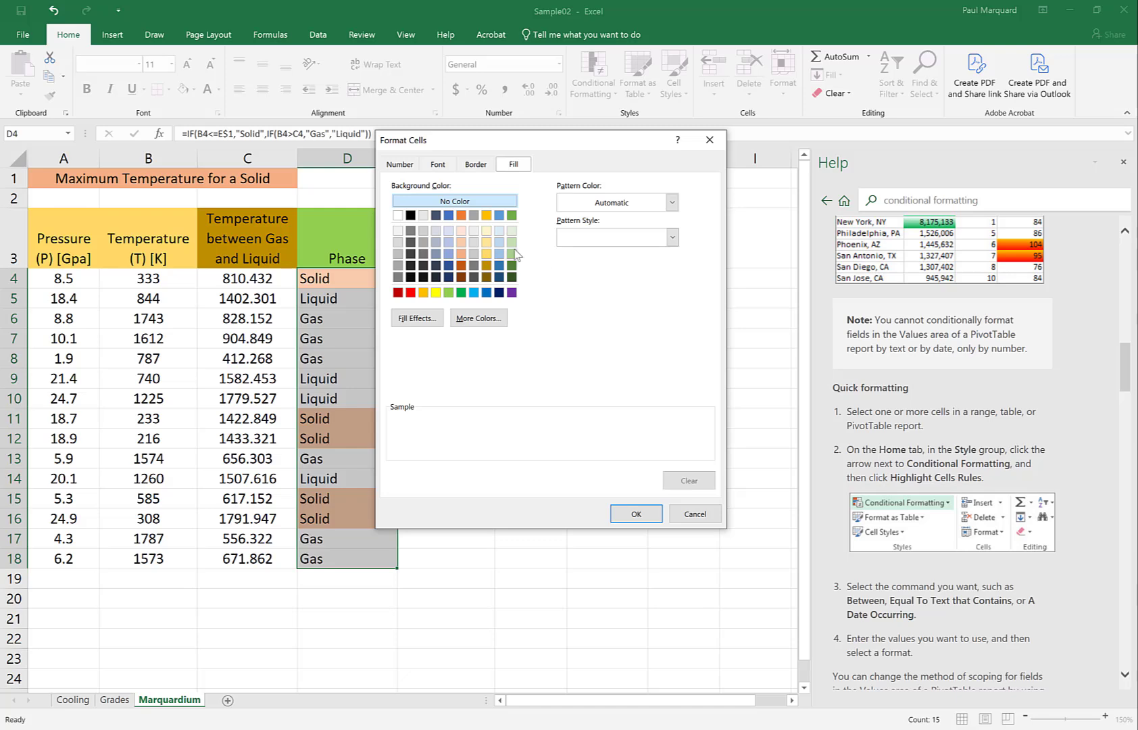
{"action": "left_click", "coordinate": [450, 253]}
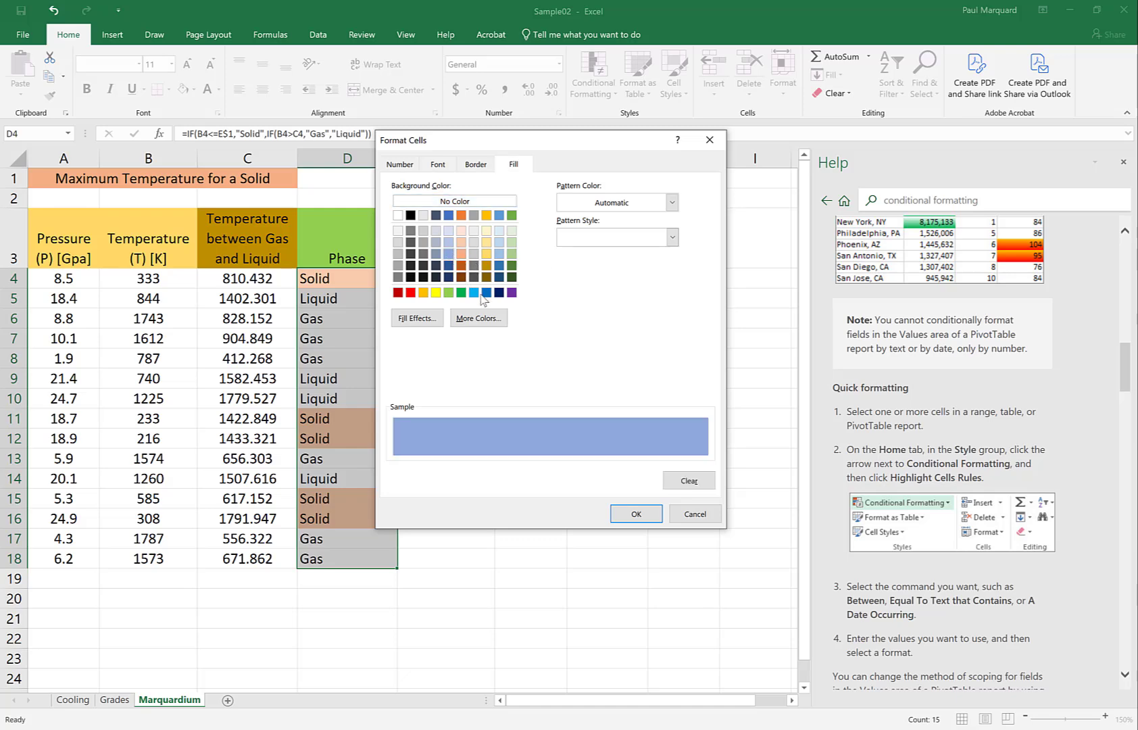
{"action": "left_click", "coordinate": [635, 514]}
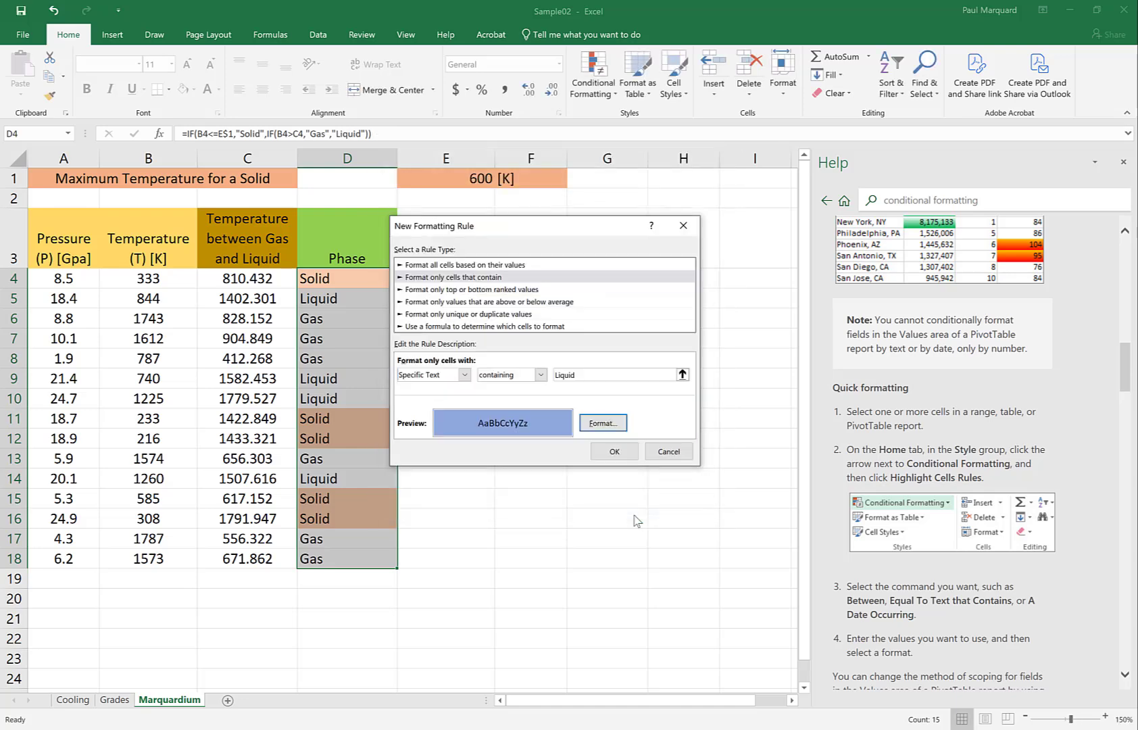
{"action": "left_click", "coordinate": [615, 456]}
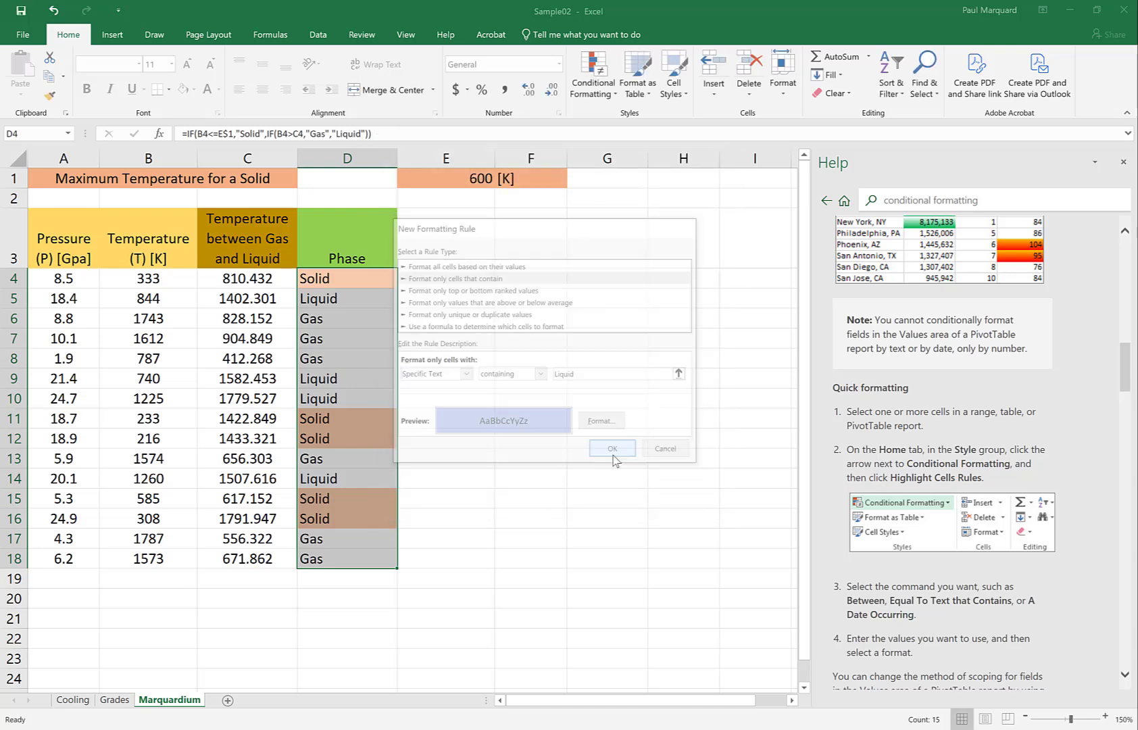
- Start a third conditional formatting rule for D4:D18 that formats only cells with specific text containing "Gas"
{"action": "left_click", "coordinate": [590, 85]}
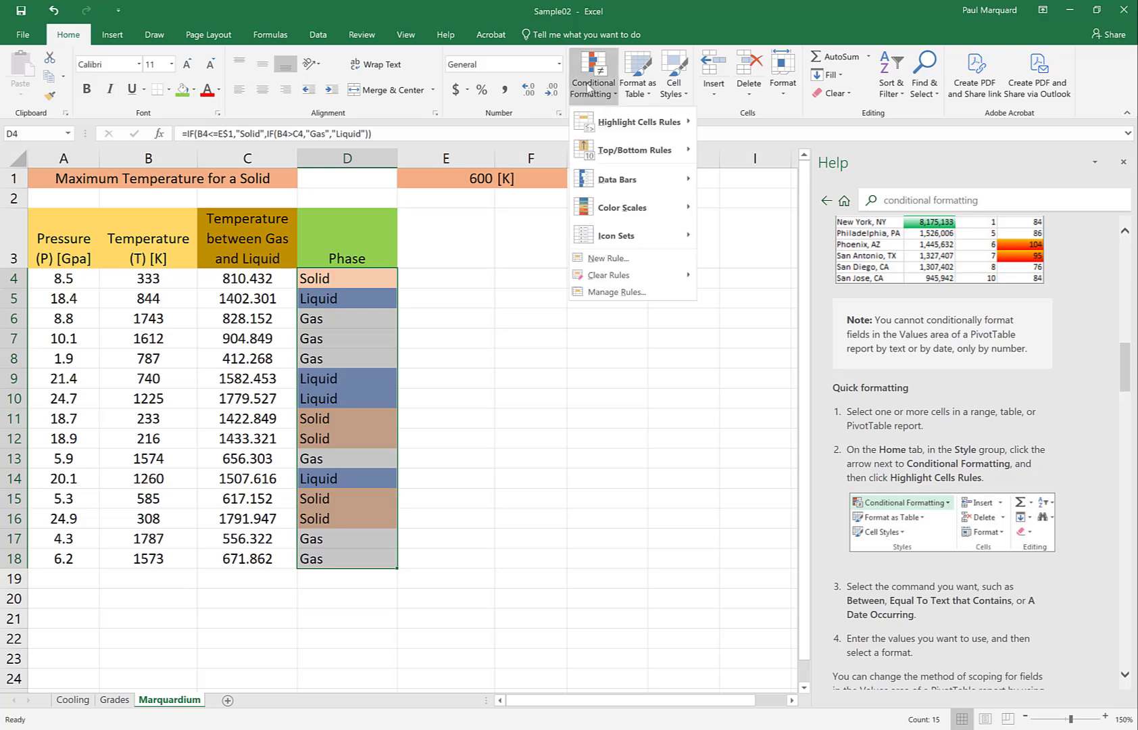
{"action": "left_click", "coordinate": [606, 259]}
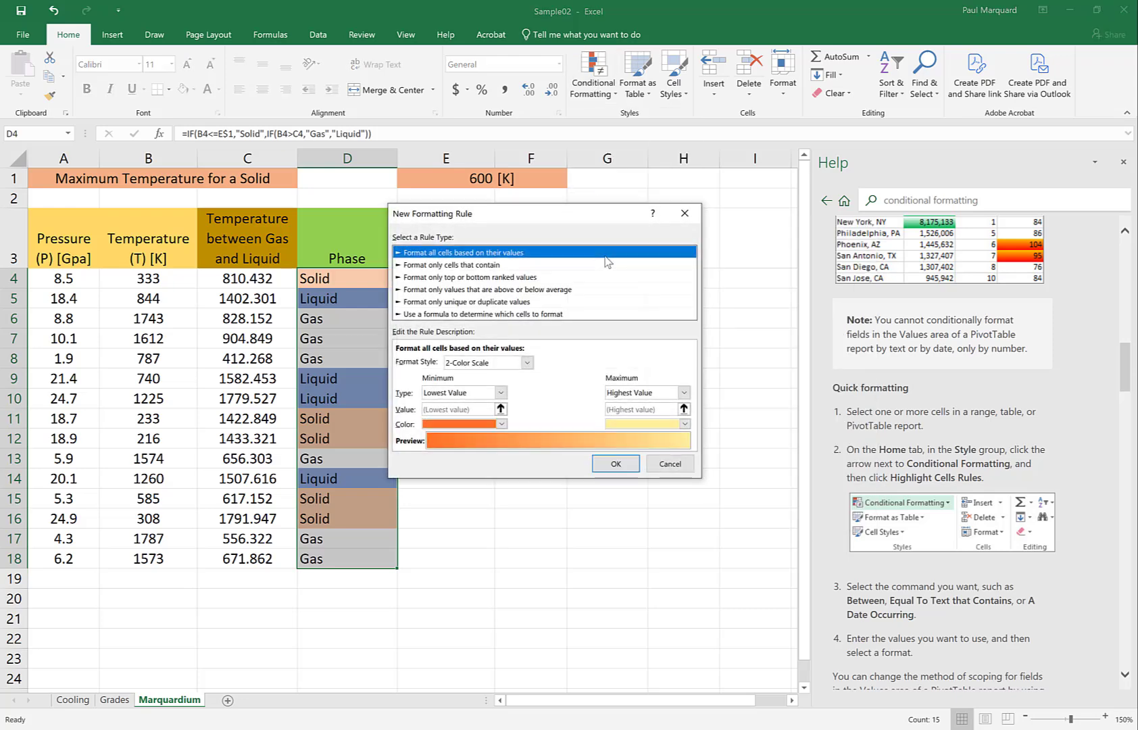
{"action": "left_click", "coordinate": [501, 267]}
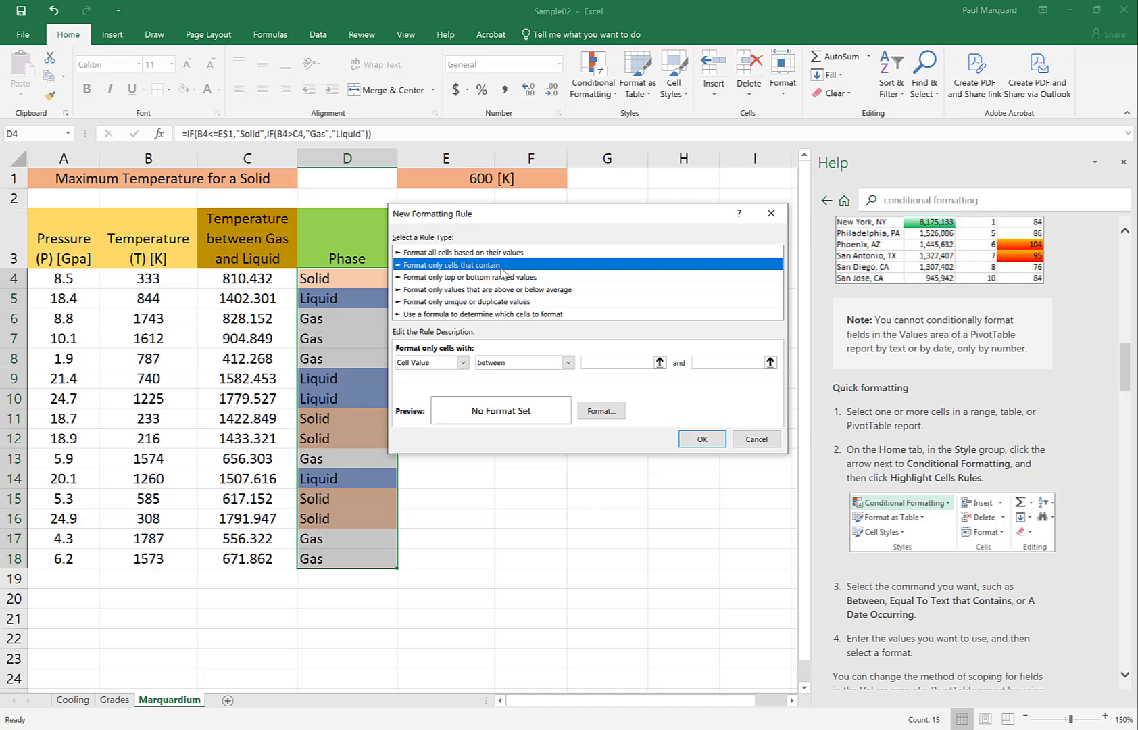
{"action": "left_click", "coordinate": [462, 362]}
{"action": "left_click", "coordinate": [443, 385]}
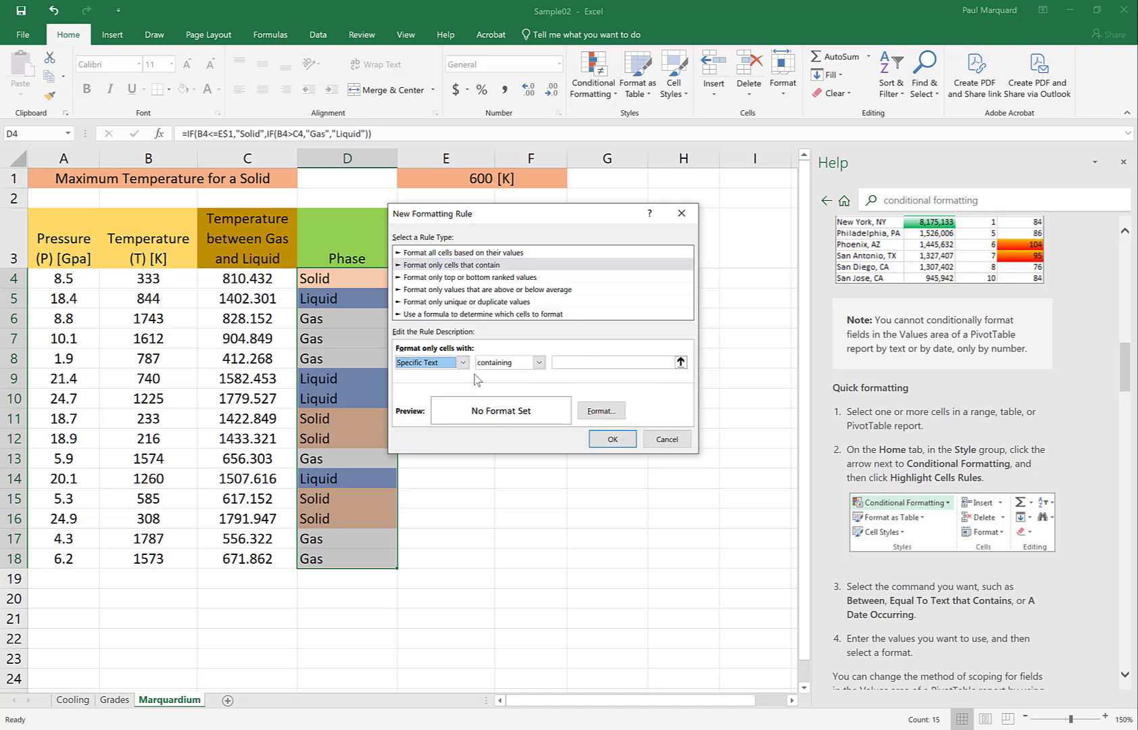
{"action": "left_click", "coordinate": [563, 361]}
{"action": "type", "text": "Gas"}
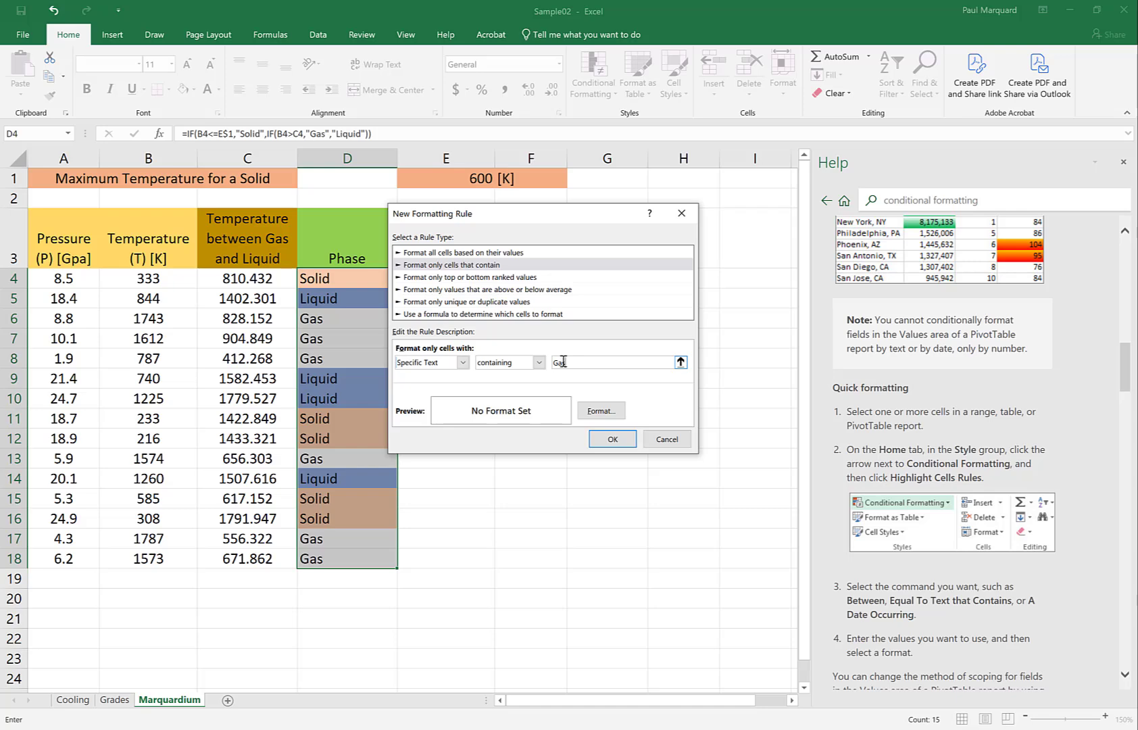
- Give the "Gas" rule a light green background fill and apply it to the Phase cells
{"action": "left_click", "coordinate": [600, 410]}
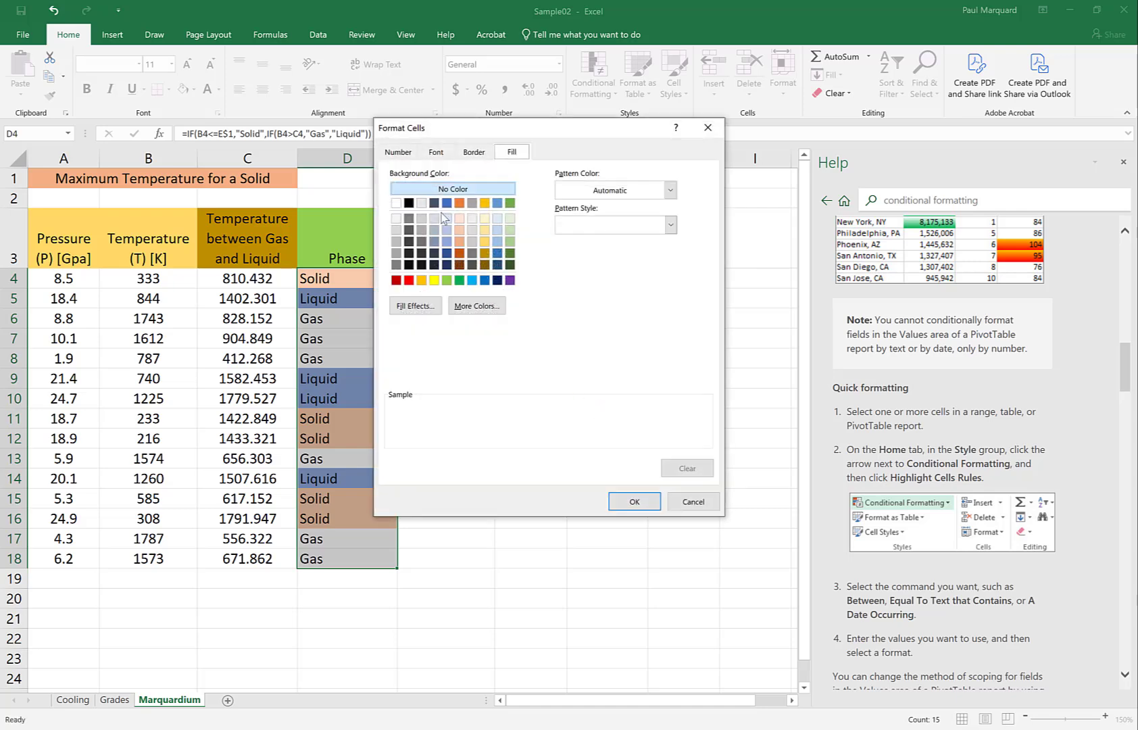
{"action": "left_click", "coordinate": [510, 231]}
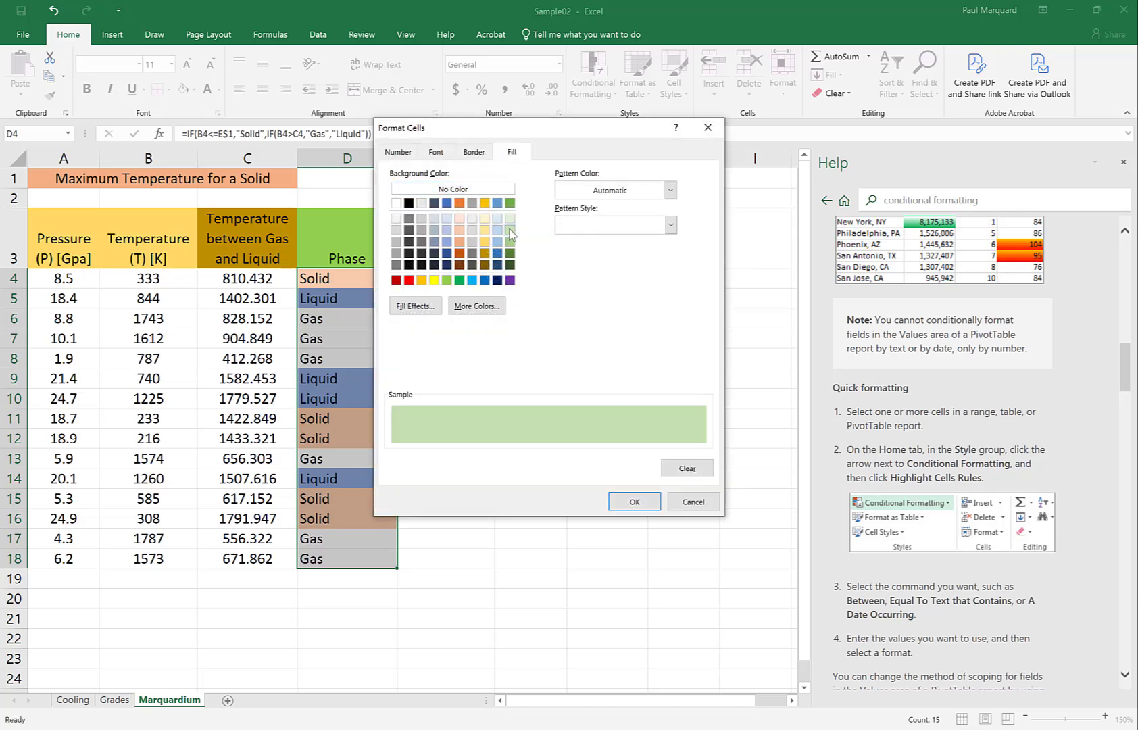
{"action": "left_click", "coordinate": [632, 501]}
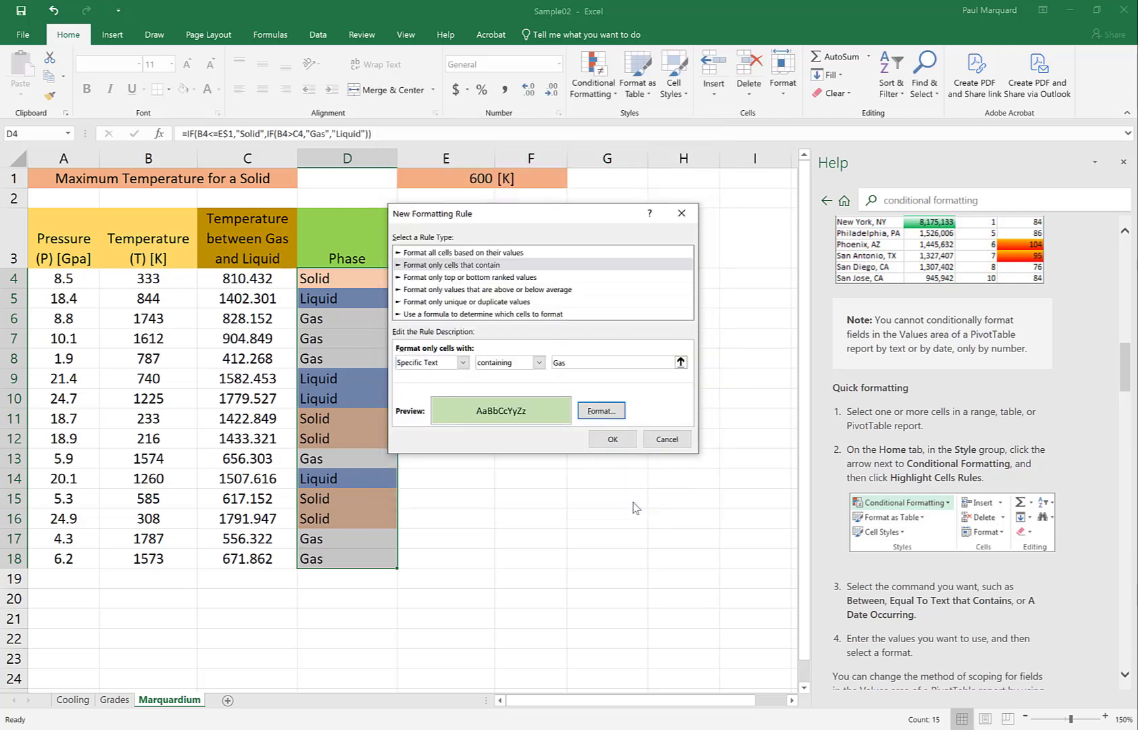
{"action": "left_click", "coordinate": [612, 439]}
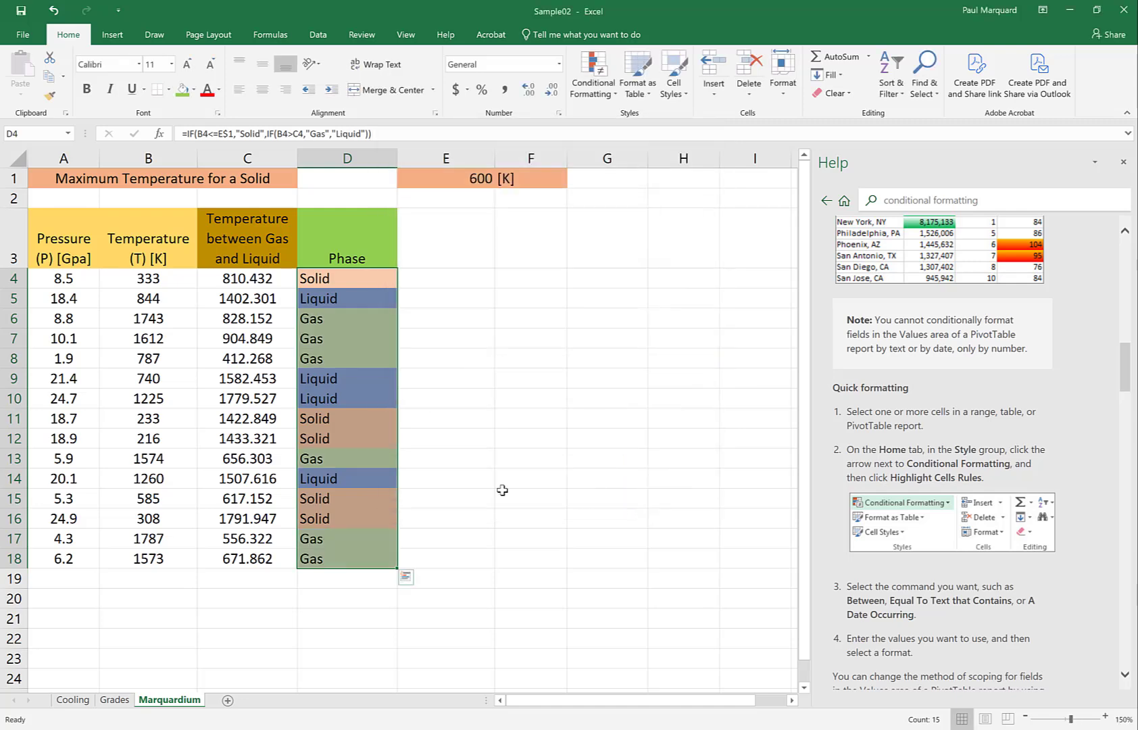
- Go through the cells of the Phase column to check the fill colors for Solid, Liquid and Gas
{"action": "key", "text": "Down"}
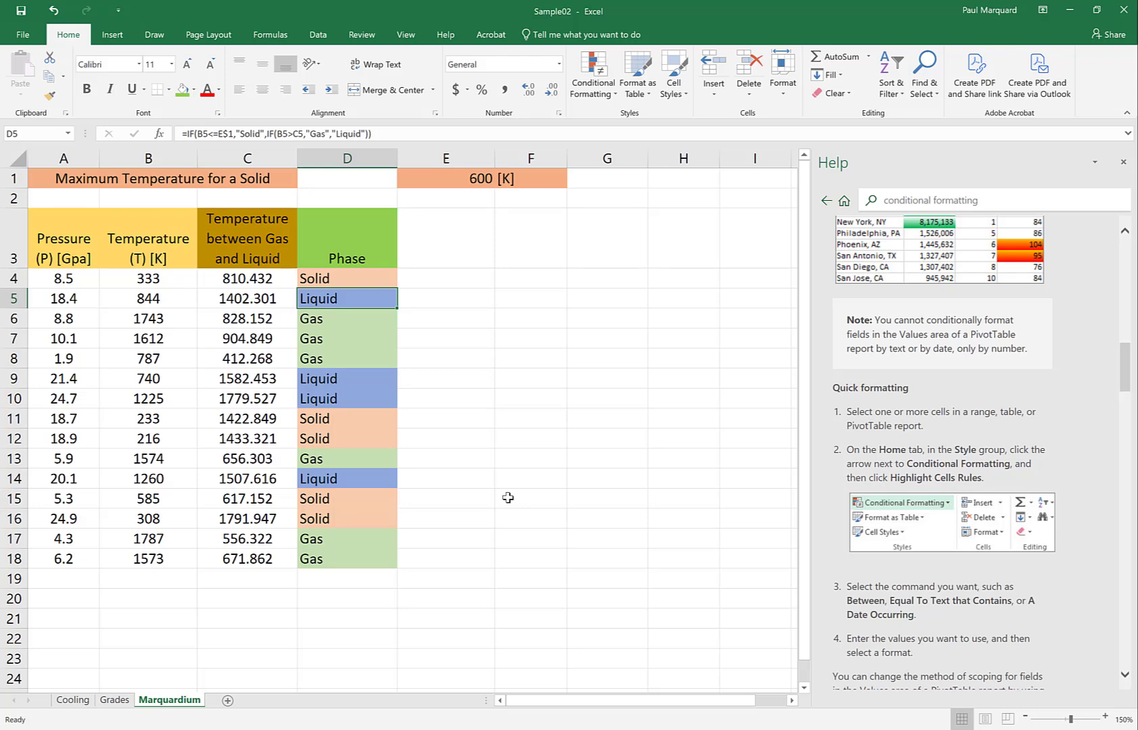
{"action": "key", "text": "Down"}
{"action": "key", "text": "Down"}
{"action": "key", "text": "Down"}
{"action": "key", "text": "Up"}
{"action": "key", "text": "Up"}
{"action": "key", "text": "Down"}
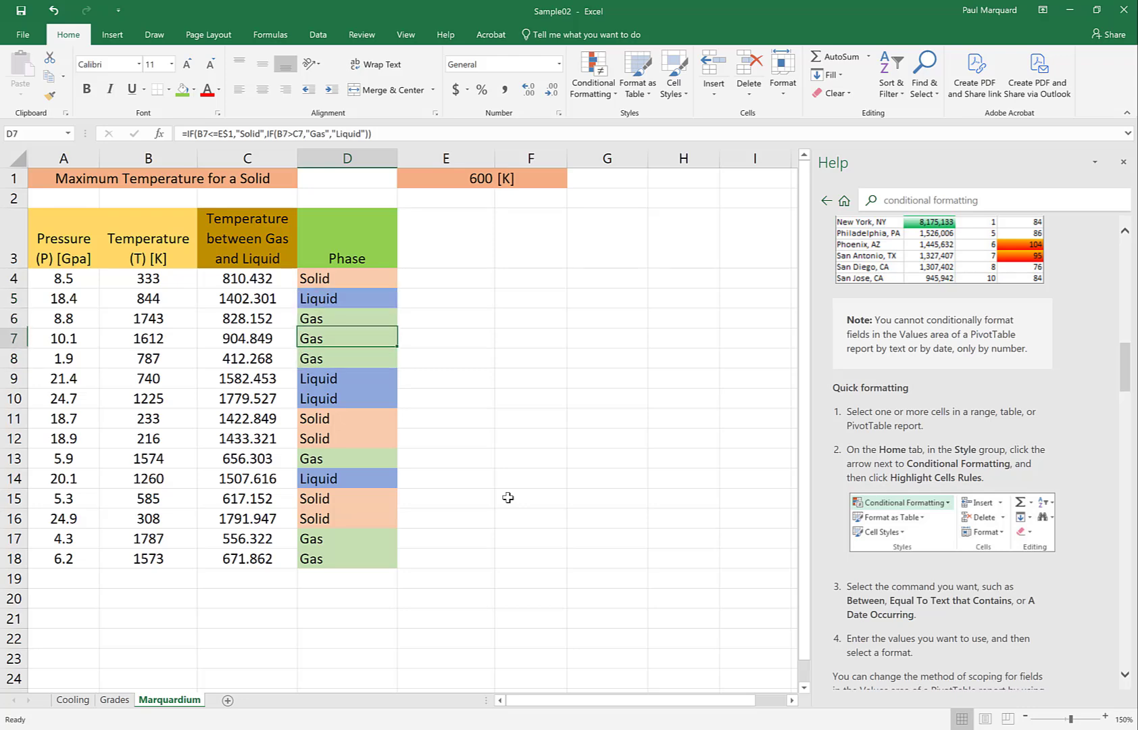
{"action": "key", "text": "Down"}
{"action": "key", "text": "Down"}
{"action": "key", "text": "Down"}
{"action": "key", "text": "Down"}
{"action": "key", "text": "Down"}
{"action": "key", "text": "Down"}
{"action": "key", "text": "Down"}
{"action": "key", "text": "Down"}
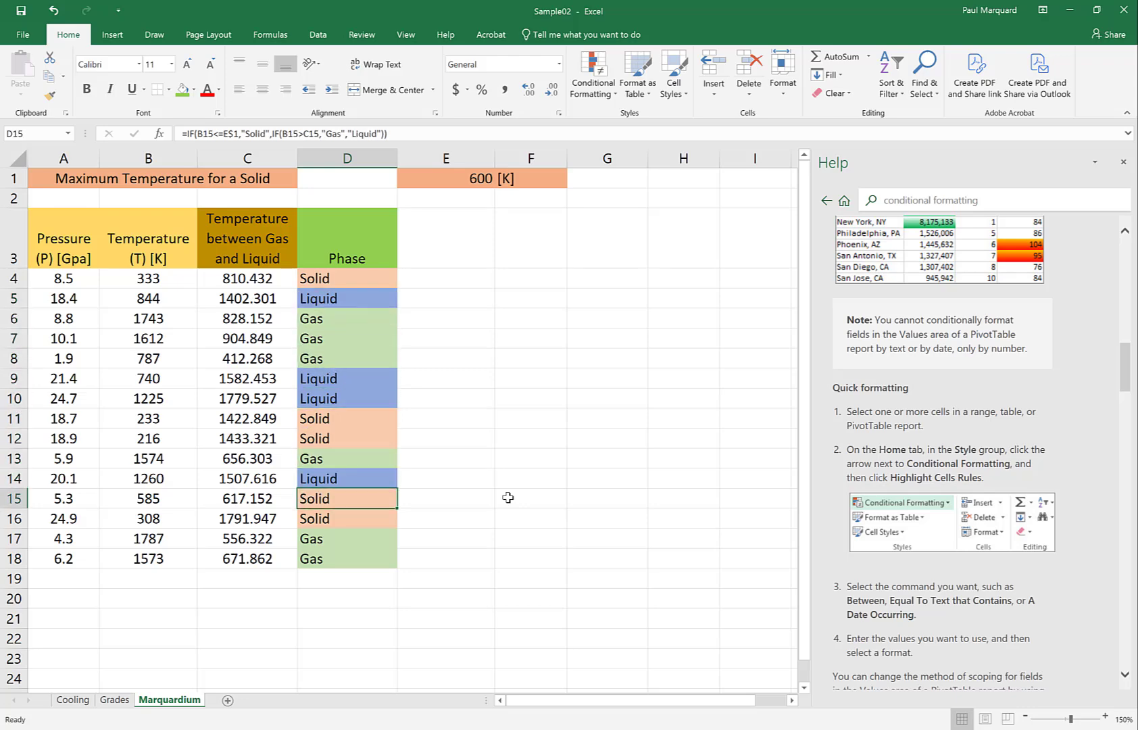
{"action": "key", "text": "Up"}
{"action": "key", "text": "Up"}
{"action": "key", "text": "Up"}
{"action": "key", "text": "Up"}
{"action": "key", "text": "Up"}
{"action": "key", "text": "Up"}
{"action": "key", "text": "Down"}
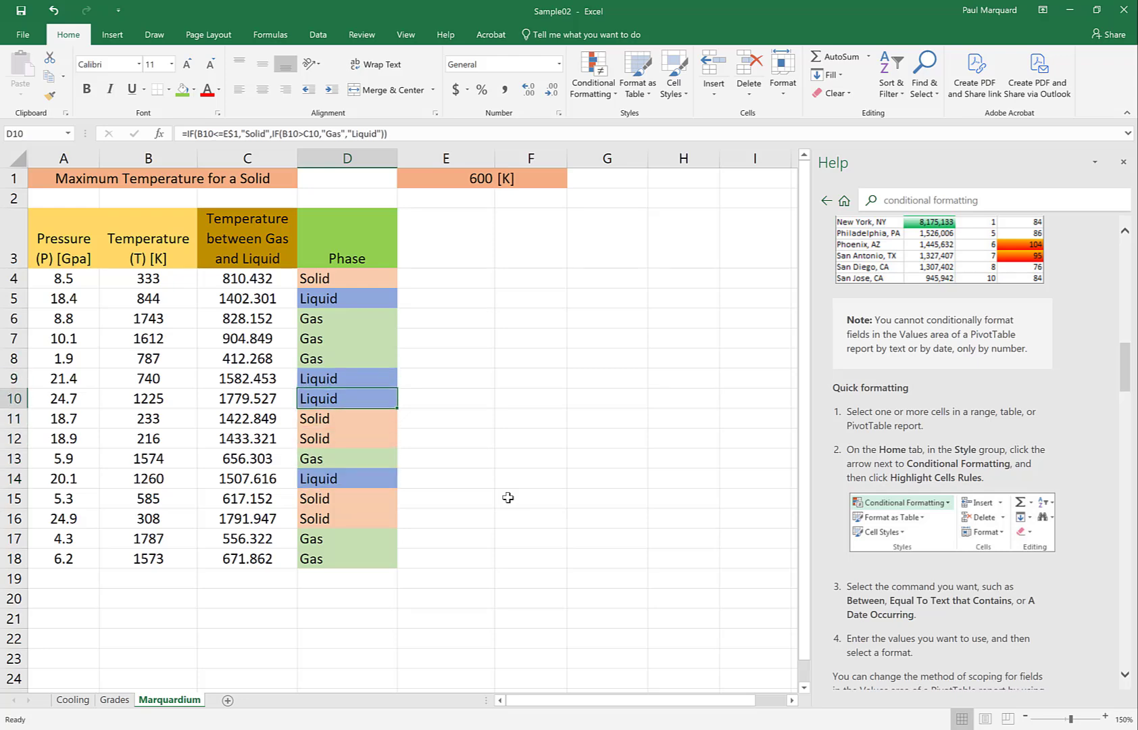
{"action": "key", "text": "Down"}
{"action": "key", "text": "Down"}
{"action": "key", "text": "Down"}
{"action": "key", "text": "Down"}
{"action": "key", "text": "Down"}
{"action": "key", "text": "Down"}
{"action": "key", "text": "Down"}
{"action": "key", "text": "Down"}
{"action": "key", "text": "Down"}
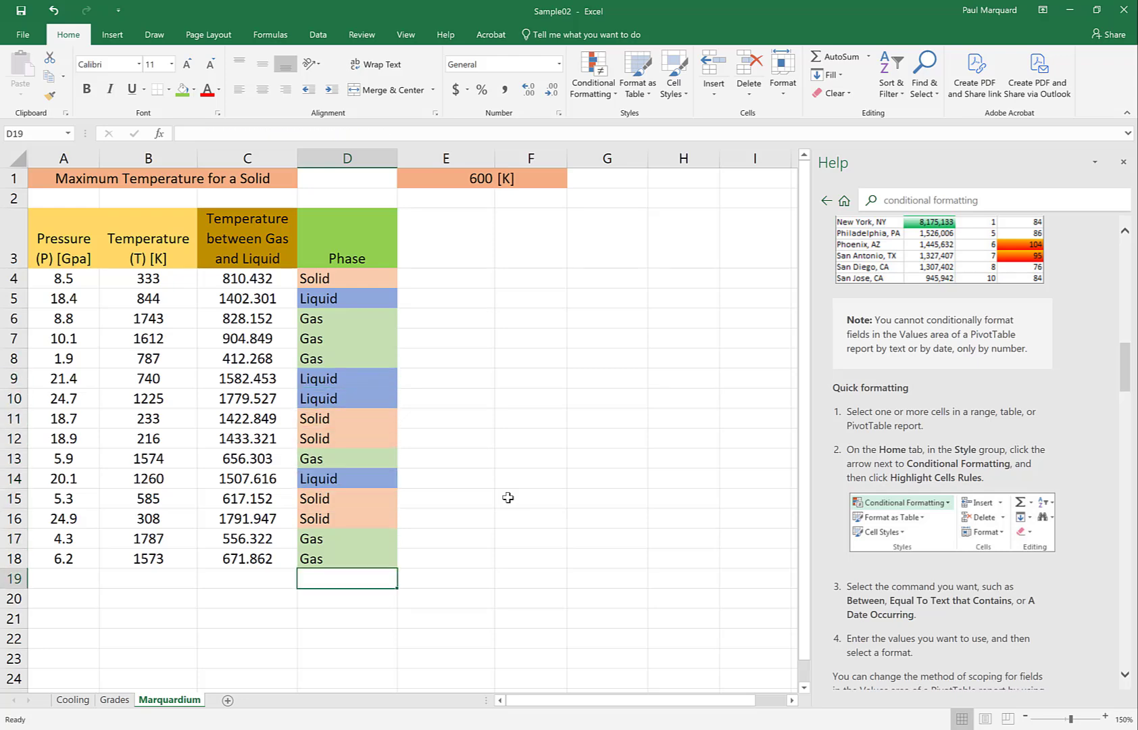